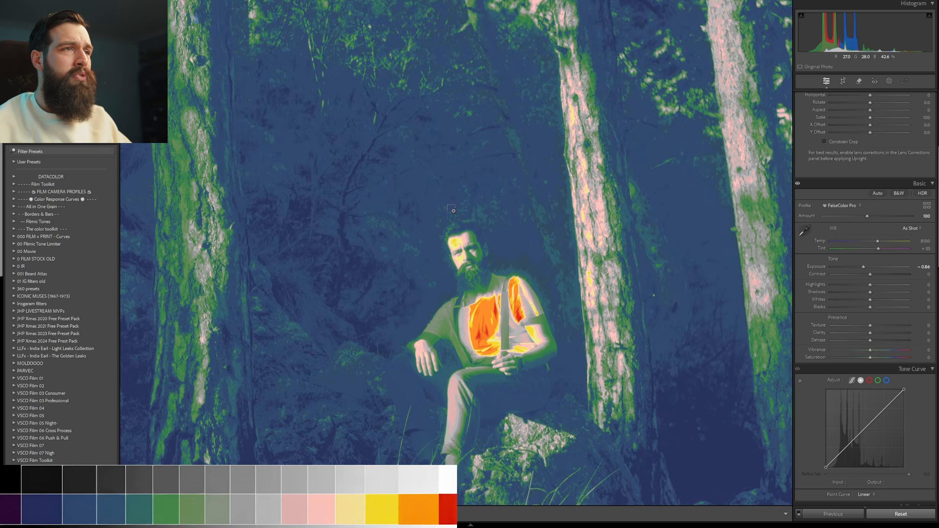
Add a radial gradient mask centred on the seated man's bright shirt in the false-color photo.
left_click_drag(462, 247, 551, 270)
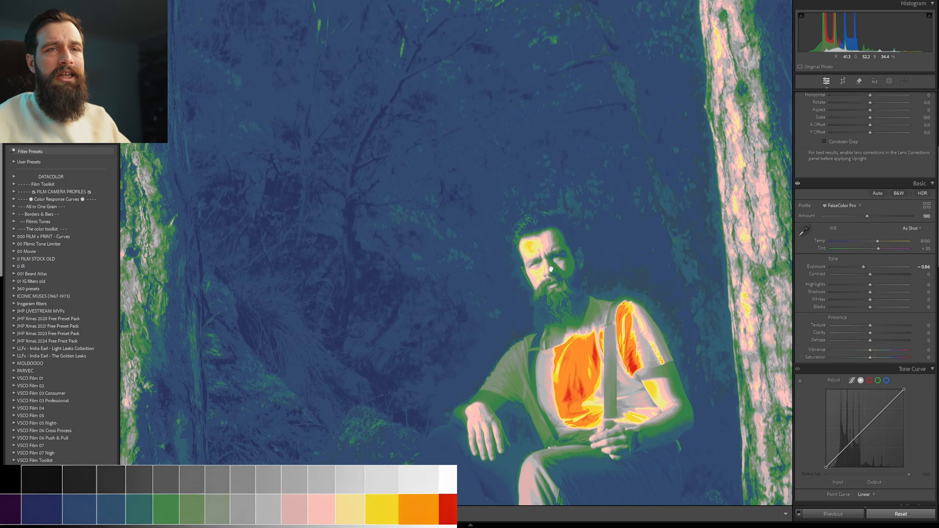
left_click(550, 268)
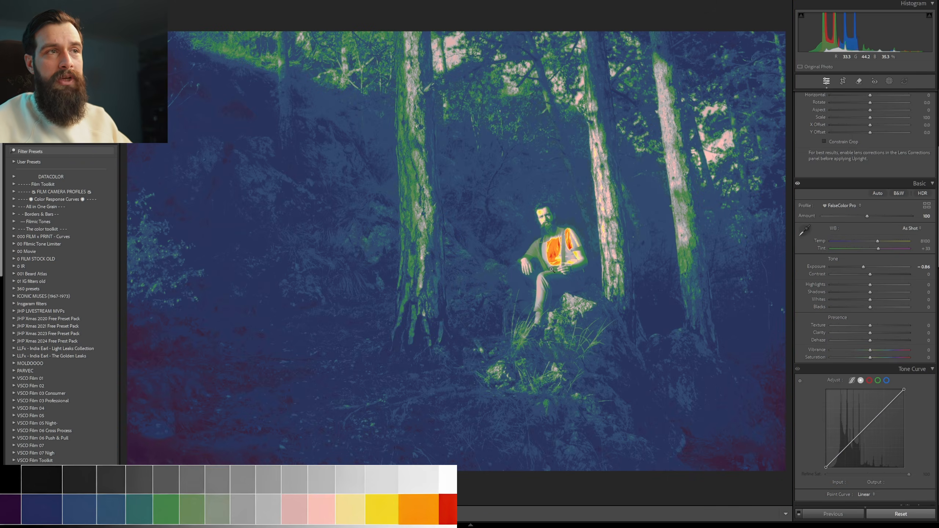
left_click(890, 83)
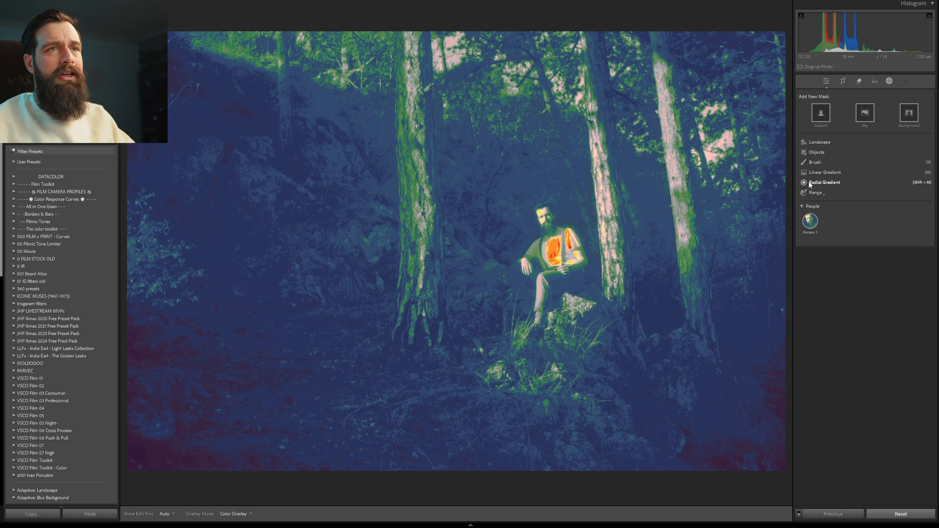
left_click(809, 183)
left_click_drag(562, 256, 525, 224)
Lower the radial mask's Highlights to -49 and Whites to -64, and hide its overlay and edit pins.
left_click(852, 197)
mouse_move(851, 190)
left_mouse_down()
mouse_move(844, 197)
mouse_move(849, 186)
left_mouse_up()
double_click(840, 189)
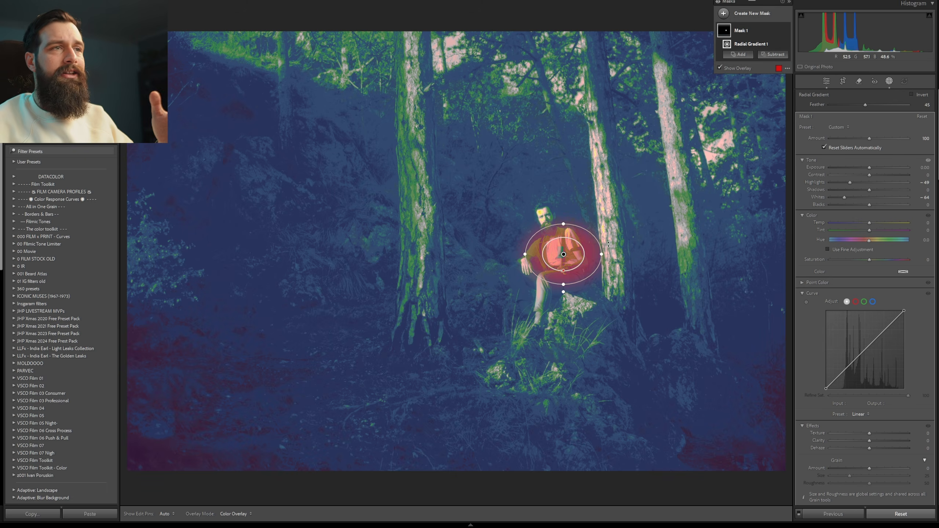
key("o")
key("h")
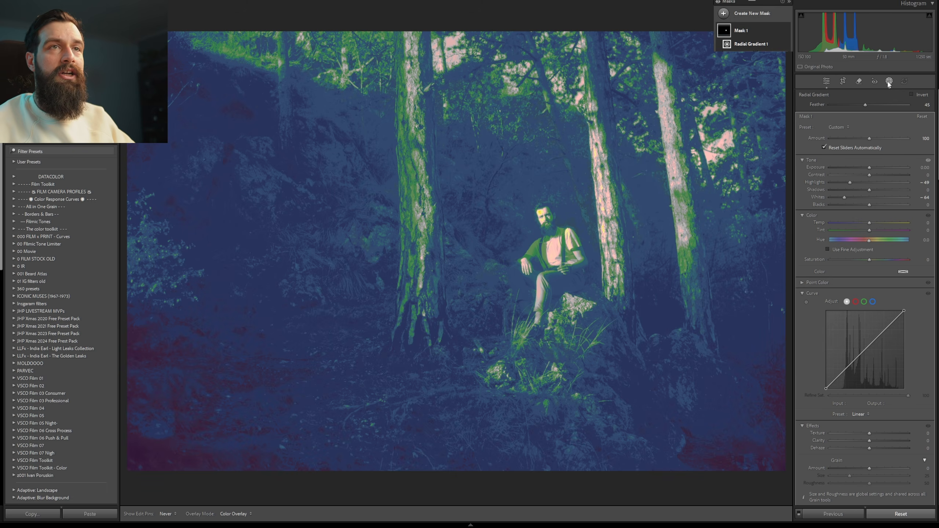
Compare the masked photo under the Adobe Color profile and the FalseColor Pro profile, ending on FalseColor Pro.
scroll(835, 208, "down", 5)
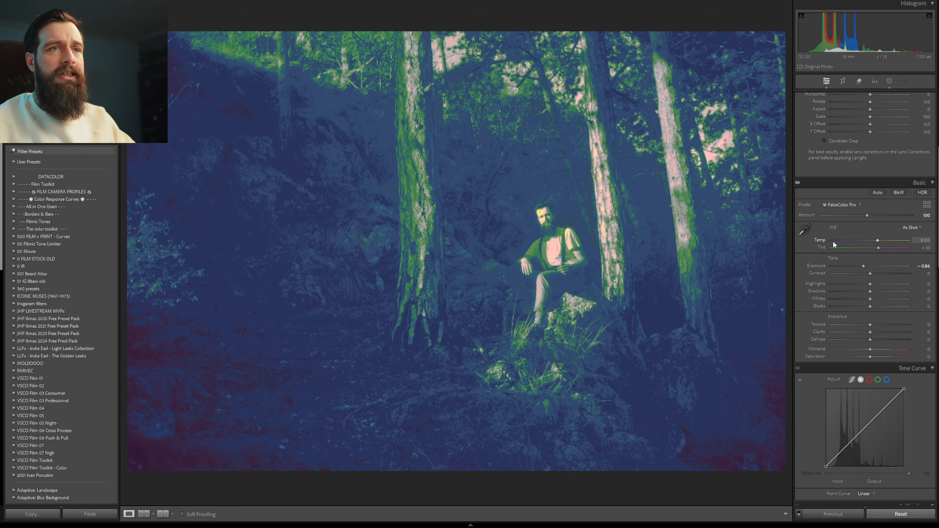
left_click(845, 206)
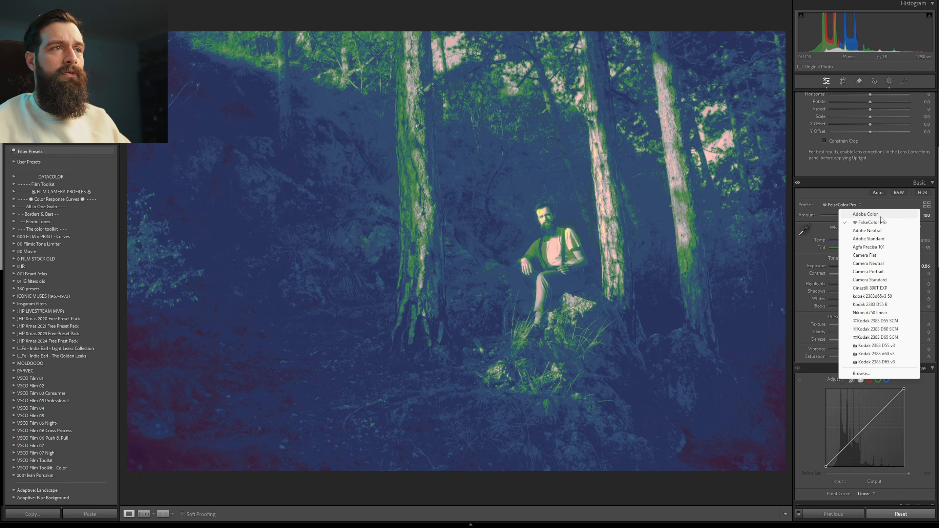
left_click(880, 214)
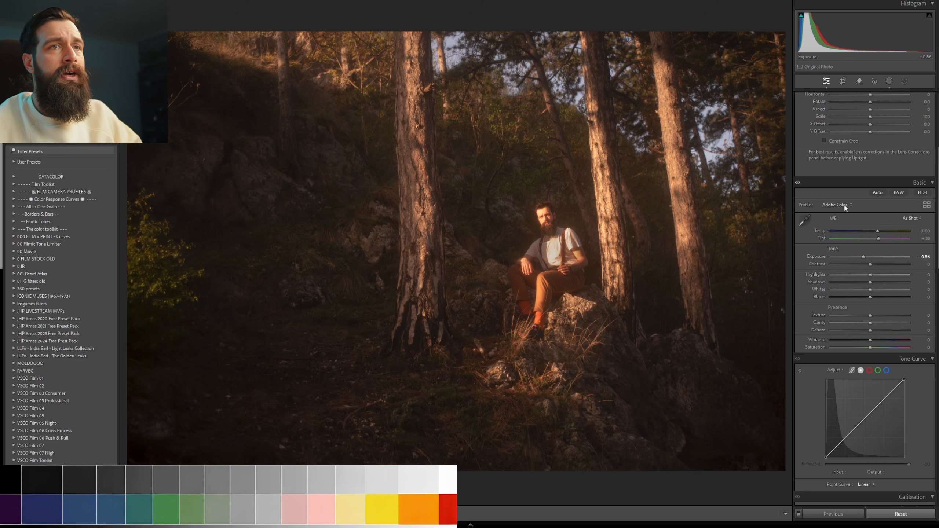
left_click(836, 204)
left_click(858, 224)
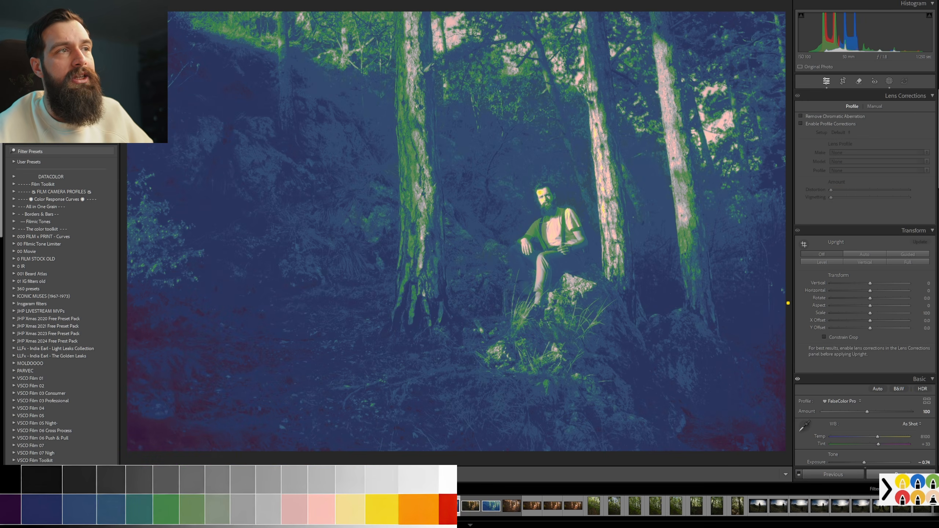
Outline the dark forest area and the seated man with freehand yellow annotations, and clear both marks again.
mouse_move(168, 26)
left_mouse_down()
mouse_move(263, 59)
mouse_move(754, 378)
mouse_move(83, 388)
mouse_move(97, 199)
left_mouse_up()
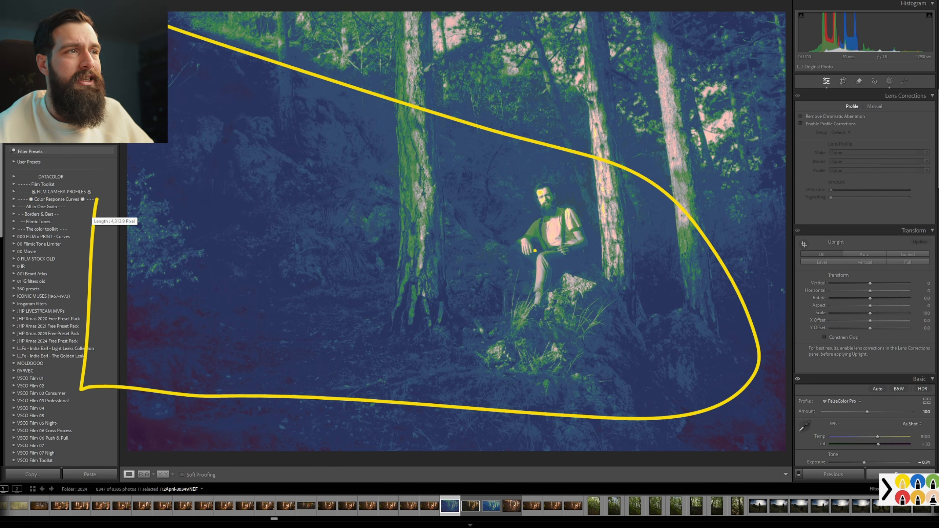
mouse_move(540, 173)
left_mouse_down()
mouse_move(521, 327)
mouse_move(558, 158)
left_mouse_up()
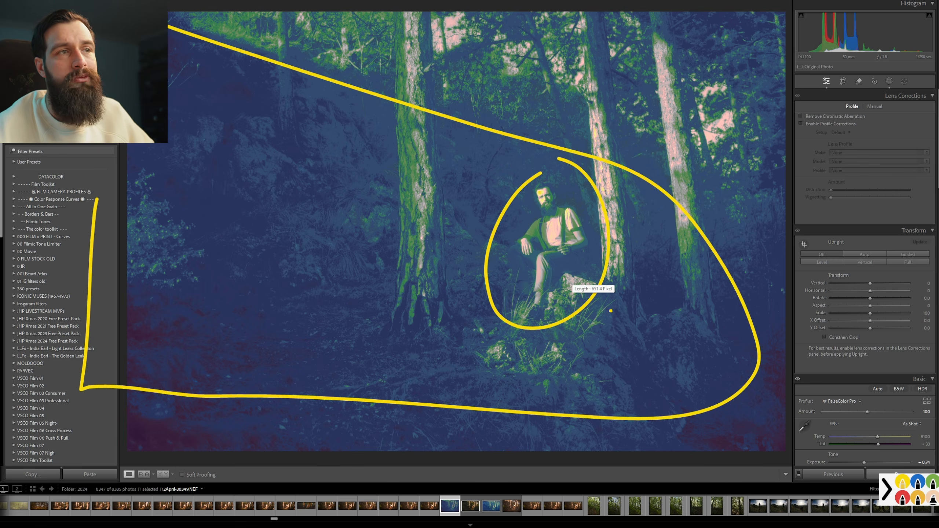
key("ctrl+z")
key("ctrl+z")
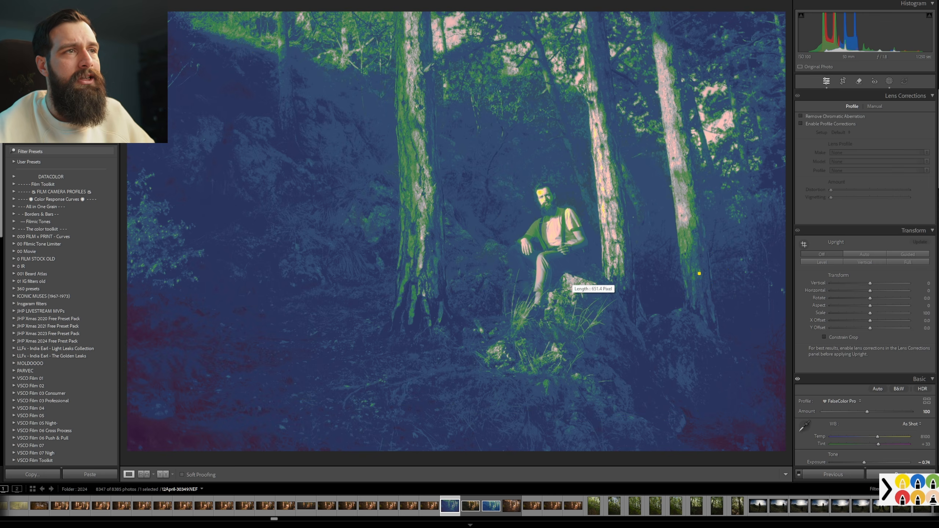
key("Escape")
Open the false-color virtual copy Copy 2, mark its light-dark split with a diagonal line, and briefly circle the dark lower area.
left_click(492, 510)
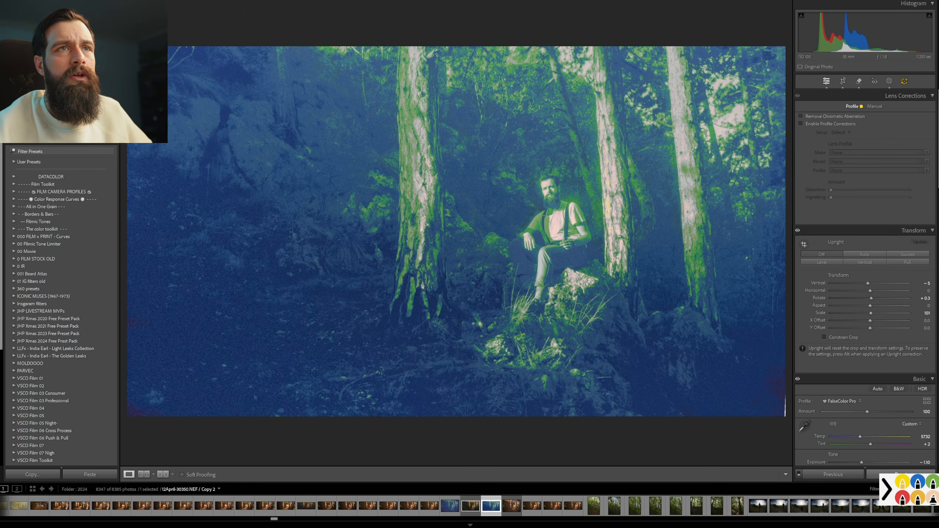
mouse_move(126, 56)
left_mouse_down()
mouse_move(482, 237)
mouse_move(789, 417)
left_mouse_up()
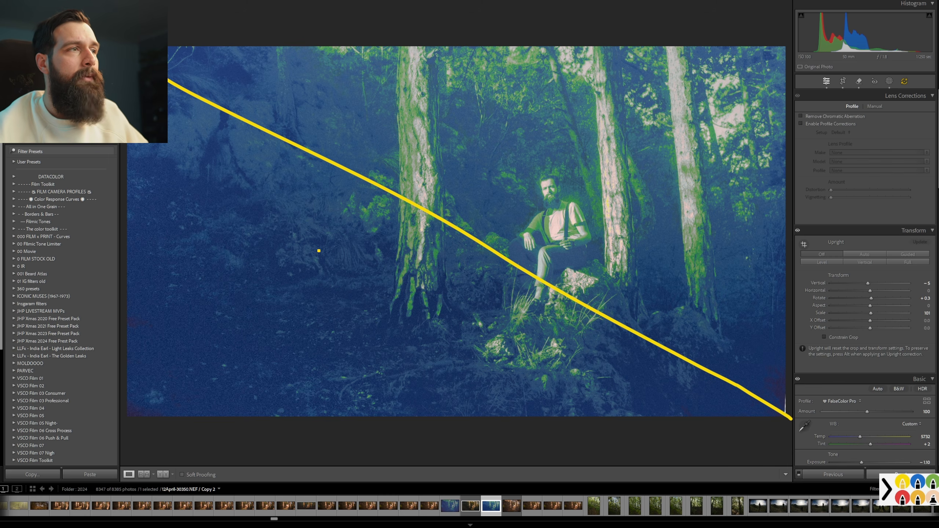
mouse_move(266, 185)
left_mouse_down()
mouse_move(353, 318)
mouse_move(203, 252)
left_mouse_up()
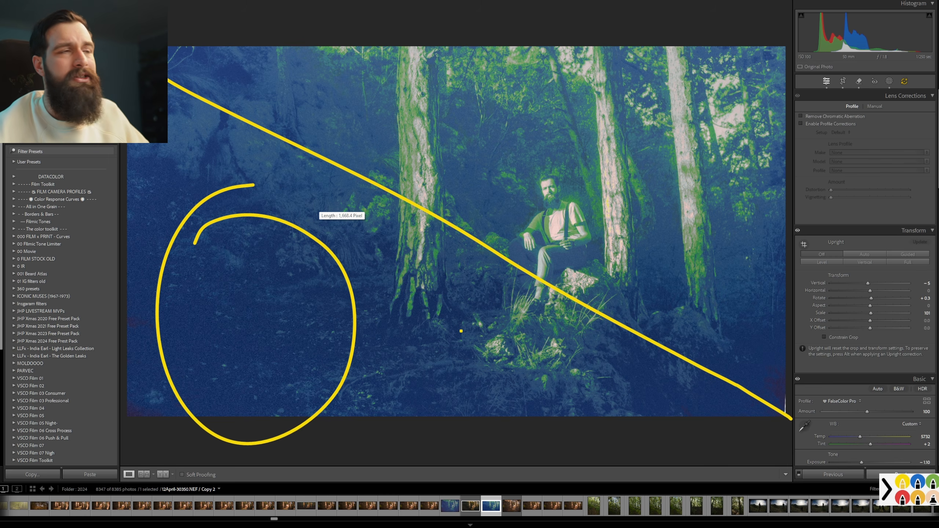
key("ctrl+z")
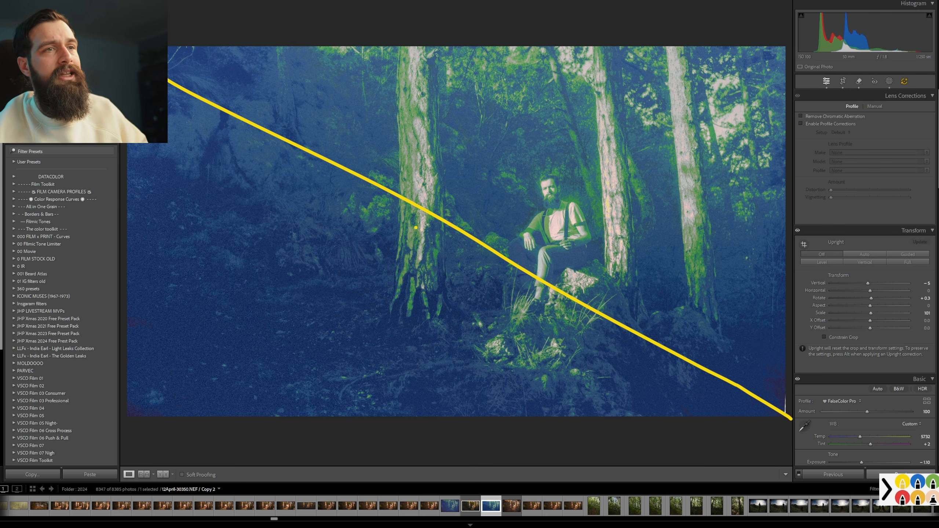
Review the edited photo's masks Mask 8, Mask 3, Mask 7 and Mask 2 with the overlay on to see which areas they affect.
left_click(889, 82)
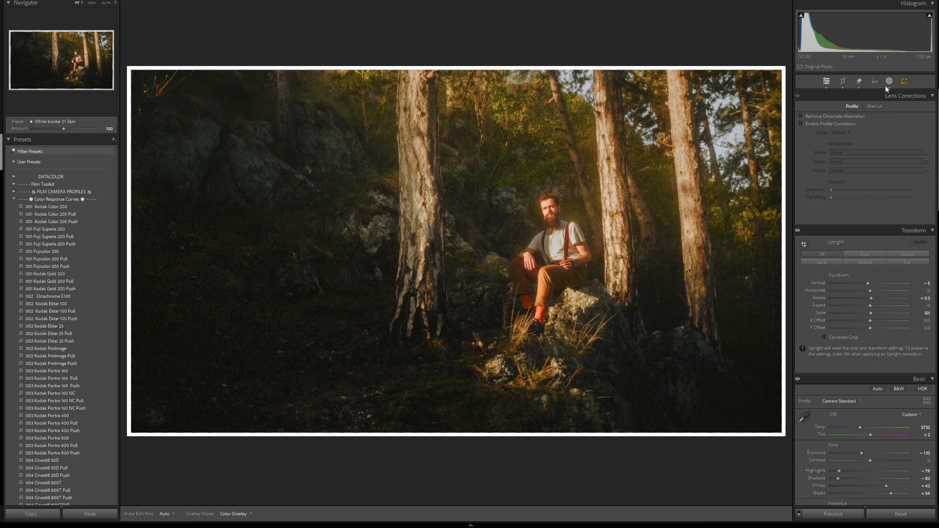
left_click(886, 83)
left_click(741, 64)
key("o")
key("h")
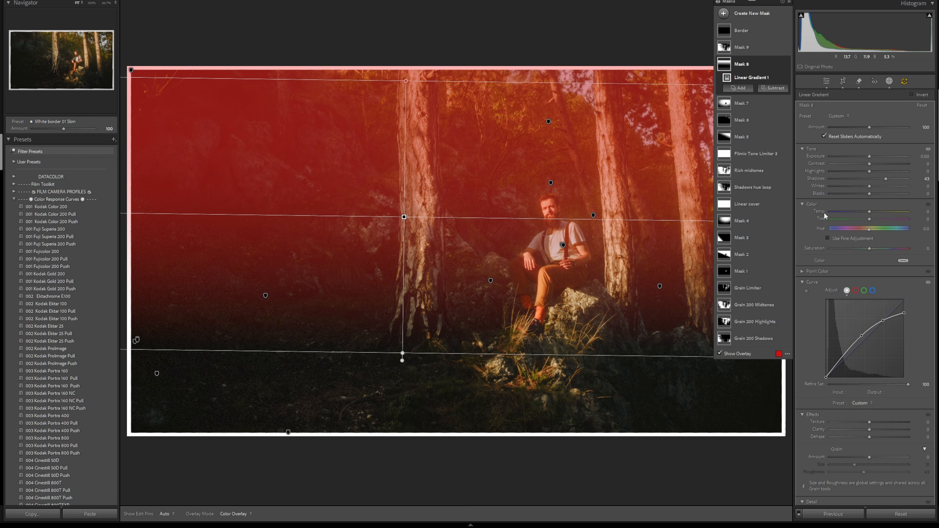
left_click(723, 238)
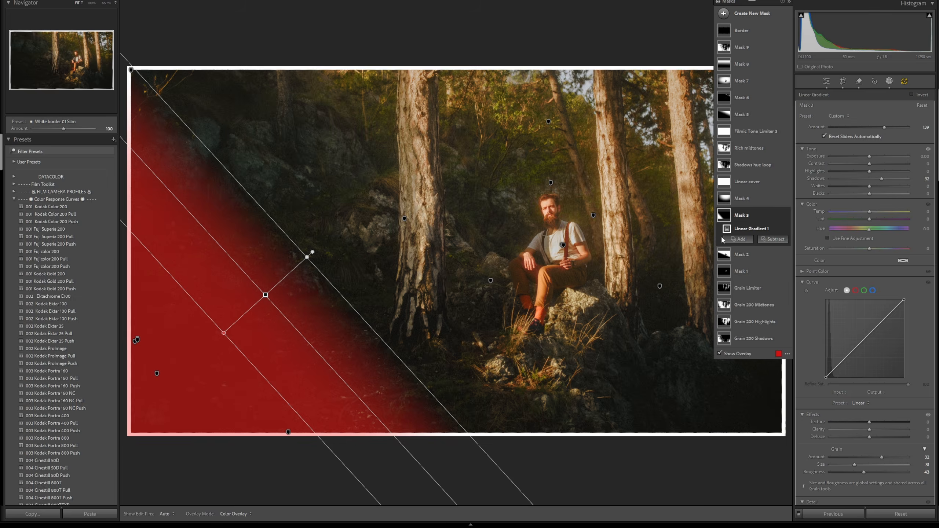
left_click(724, 83)
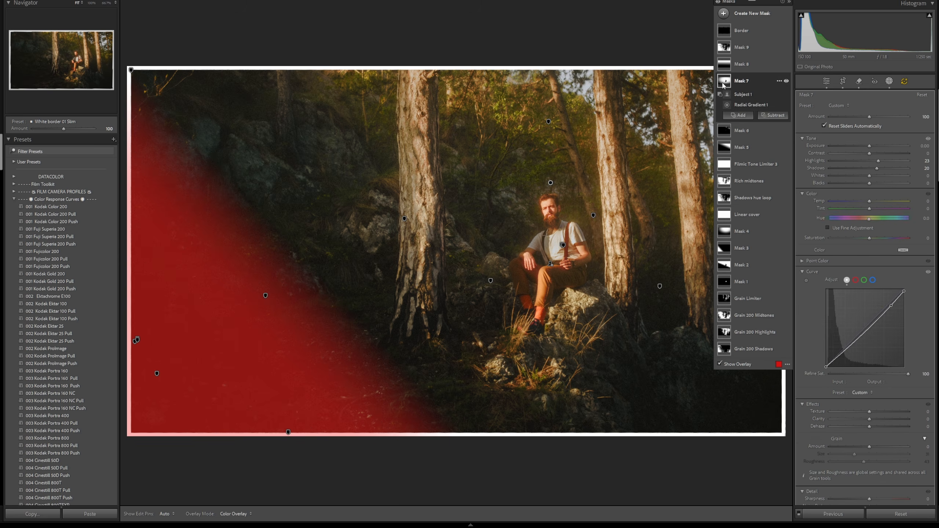
left_click(724, 264)
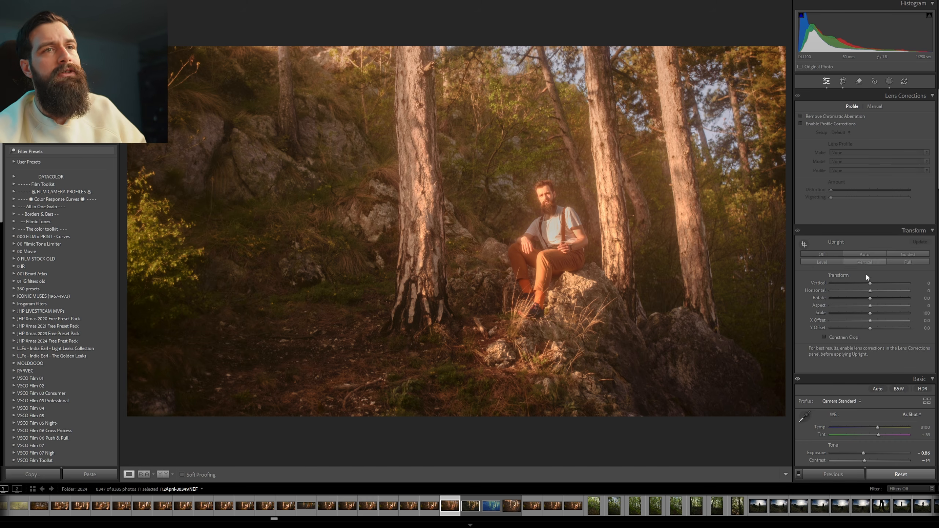
Cool the white balance of the unmasked warm photo to a Temp of 5150 and a Tint of +17.
scroll(845, 362, "down", 5)
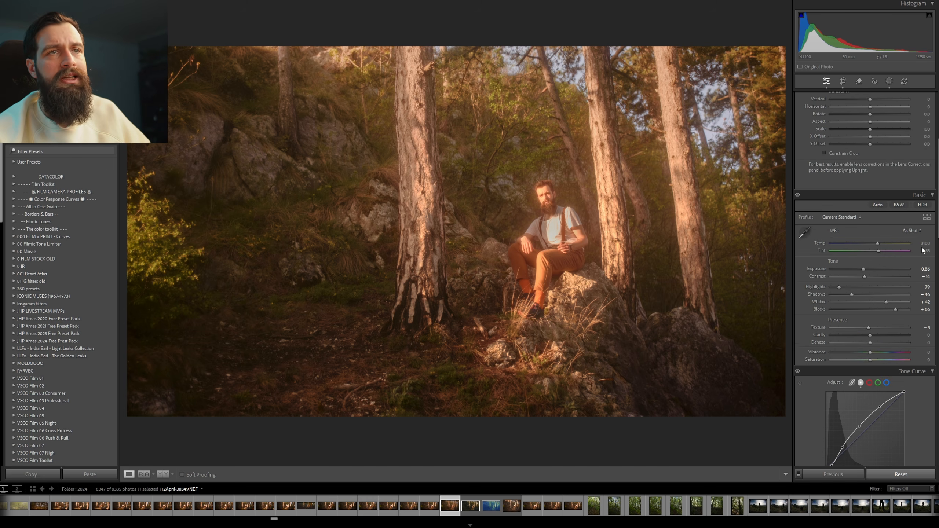
left_click_drag(928, 244, 924, 244)
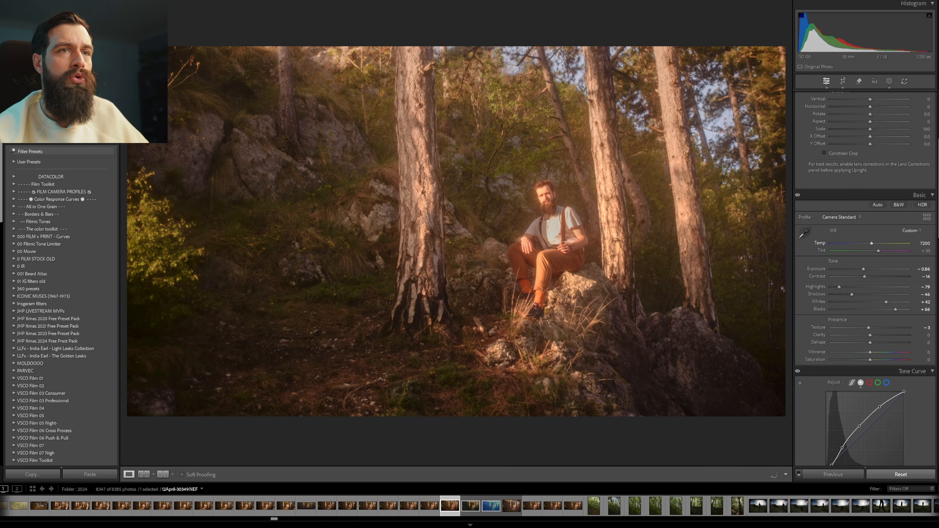
left_click_drag(862, 243, 855, 243)
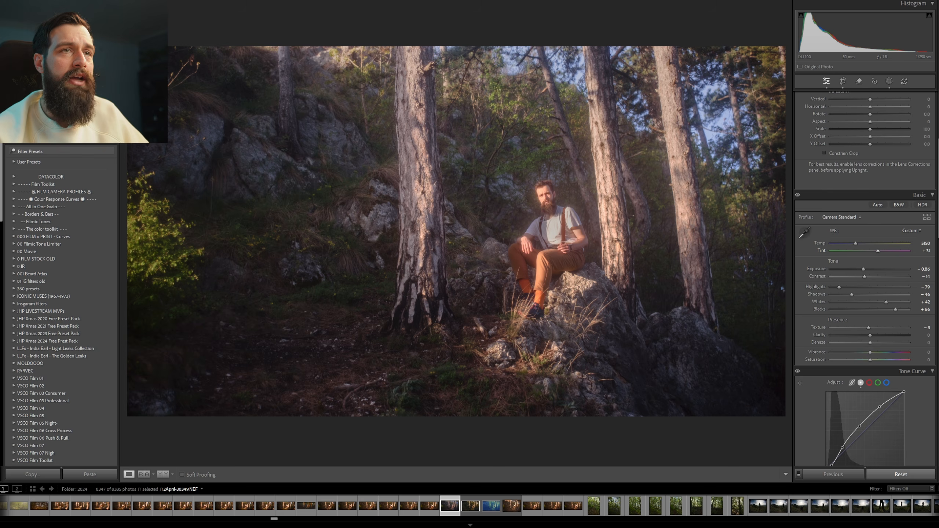
left_click_drag(876, 251, 871, 251)
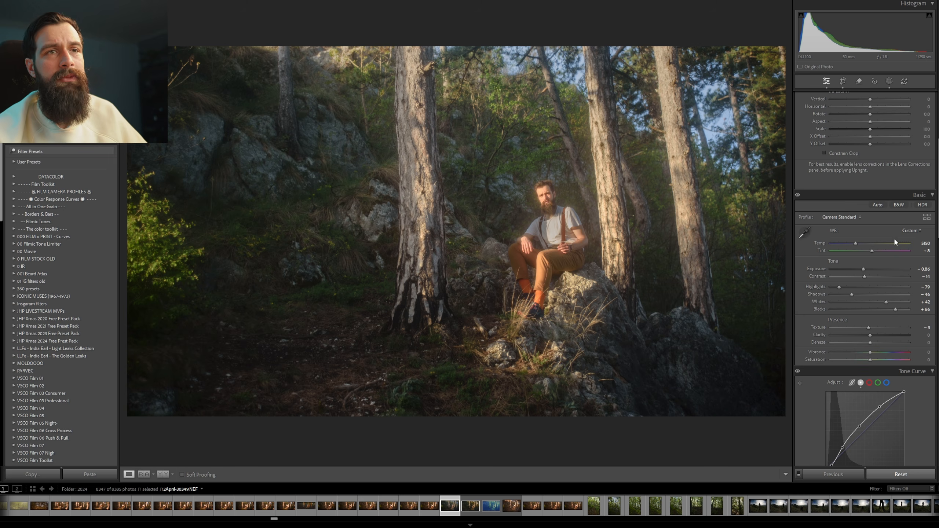
left_click_drag(872, 251, 874, 250)
Shift the shadows tint in the Calibration settings toward green to -9.
scroll(829, 162, "down", 10)
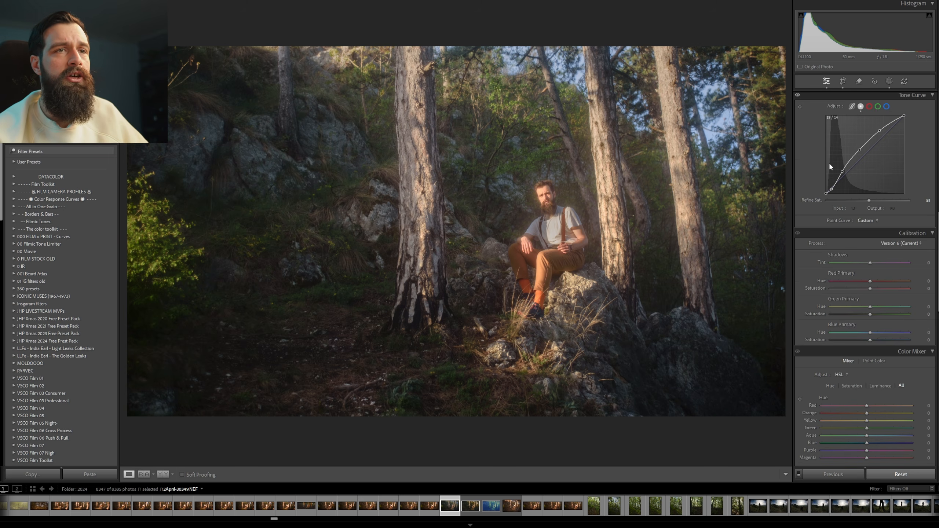
left_click_drag(871, 263, 867, 263)
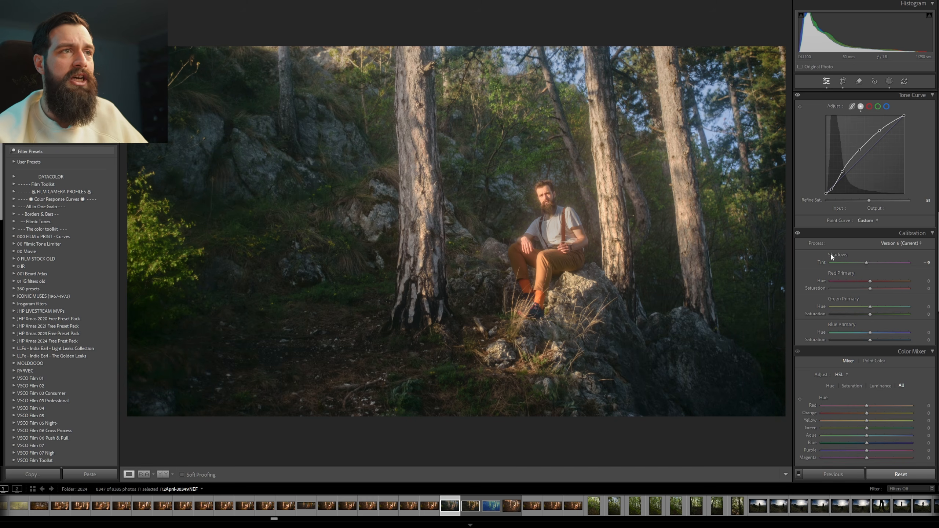
Push Vibrance and Saturation to +100 to exaggerate colour casts, and fine-tune the white balance Tint to +19.
scroll(830, 253, "up", 8)
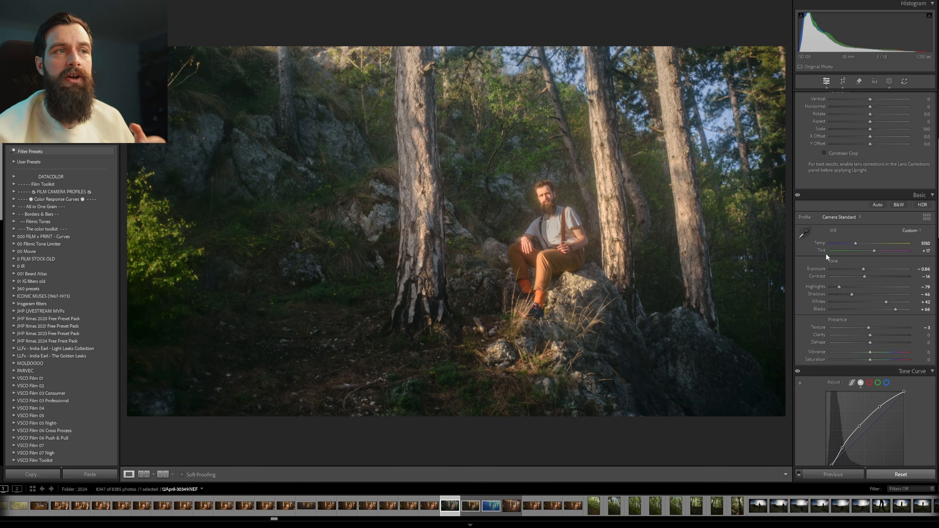
left_click_drag(874, 364, 914, 352)
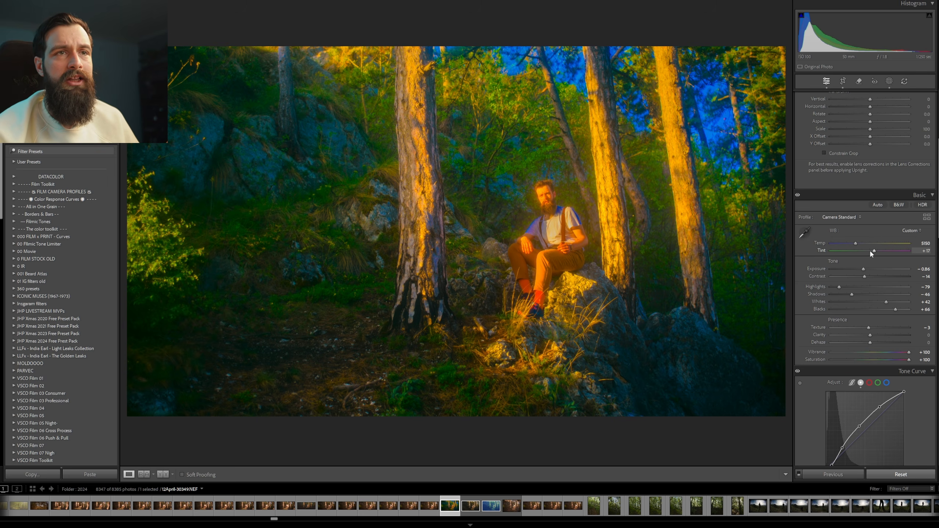
left_click_drag(874, 252, 875, 255)
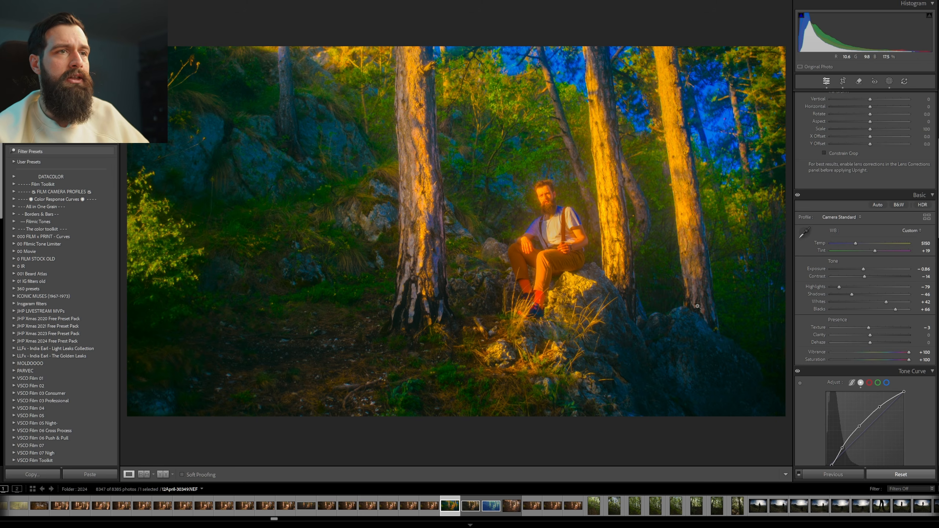
Check the shadowed rocks up close for colour casts, and reset Vibrance and Saturation to 0.
left_click(639, 320)
left_click_drag(472, 371, 712, 228)
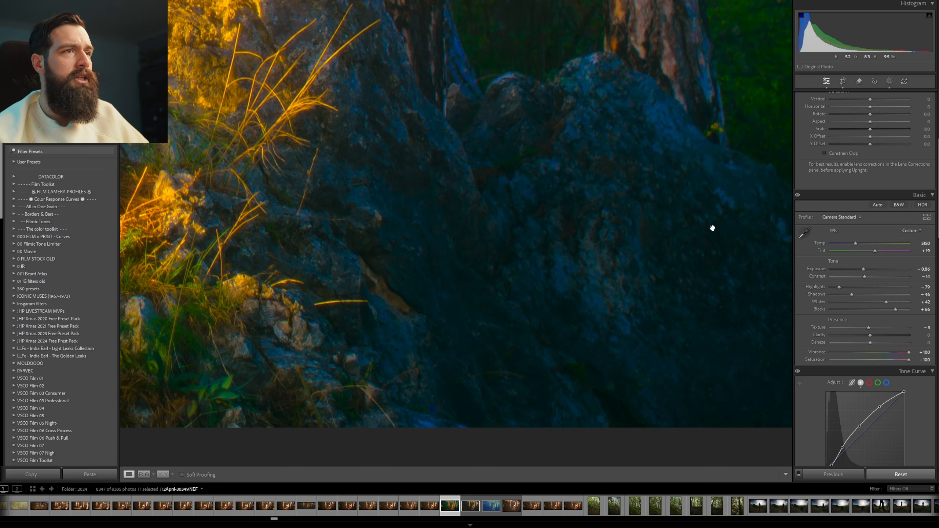
left_click(605, 255)
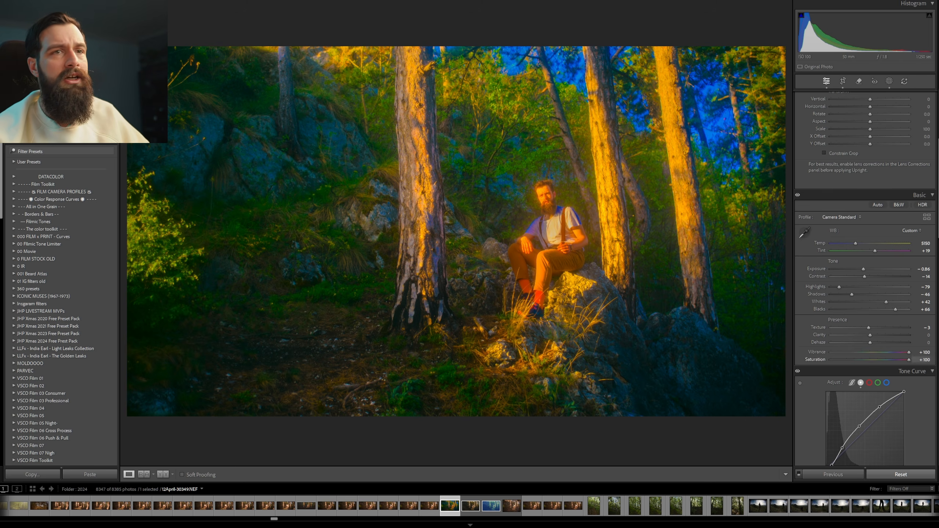
left_click_drag(225, 147, 407, 213)
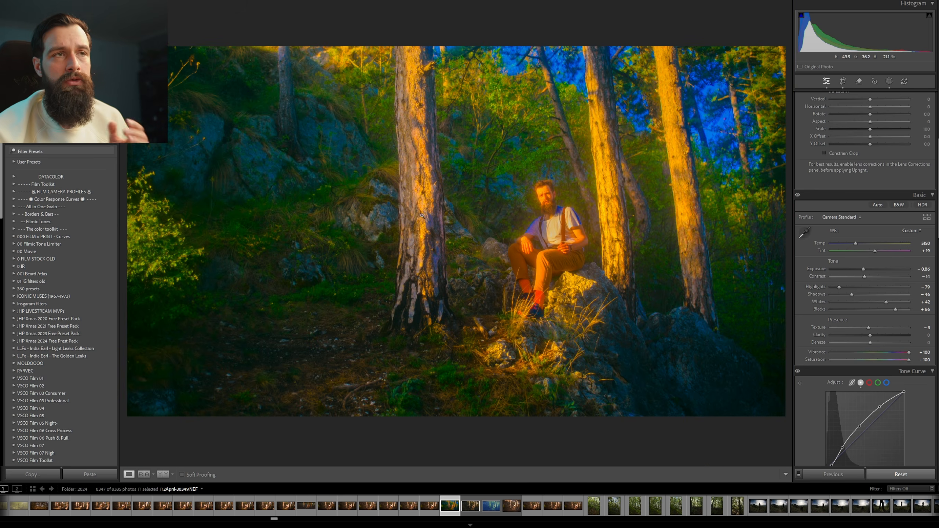
double_click(906, 352)
double_click(907, 360)
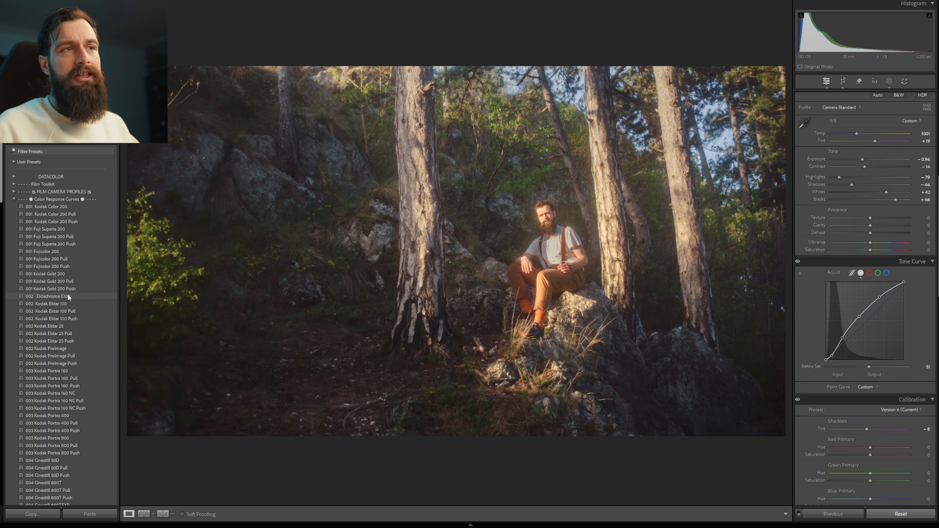
Apply the 002 Ektachrome E100 preset from the Color Response Curves group to the photo.
left_click(68, 296)
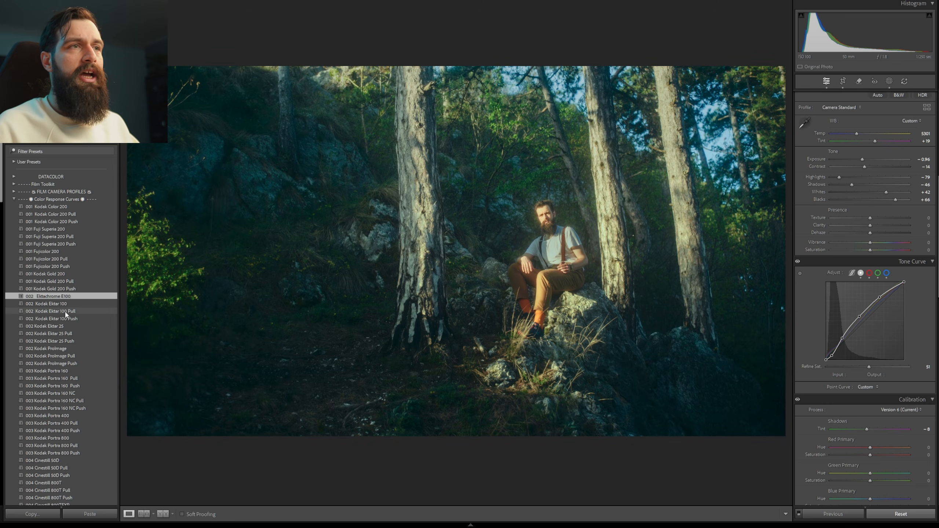
Try the 002 Kodak Ektar 100 Pull, 001 Kodak Gold 200, 002 Kodak Ektar 100, 002 Kodak Ektar 25 Pull and 002 Kodak ProImage Push presets.
left_click(66, 312)
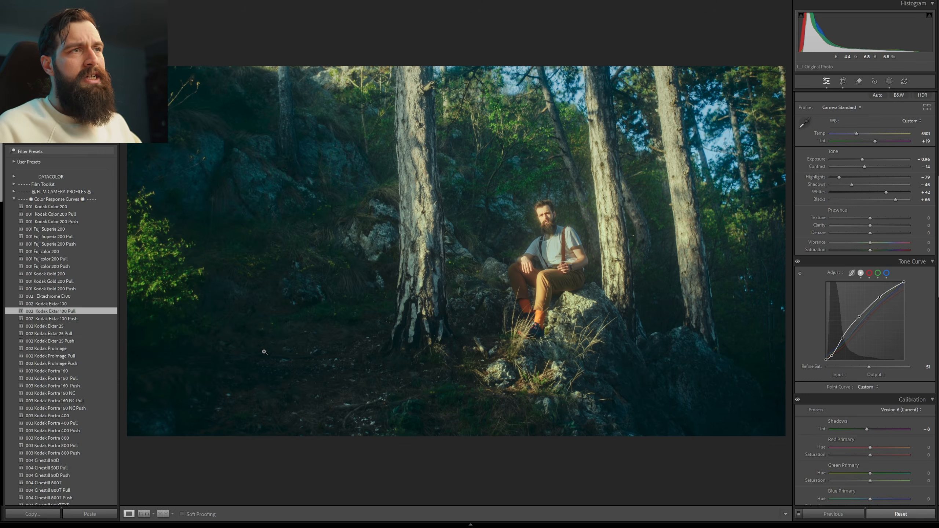
left_click(65, 274)
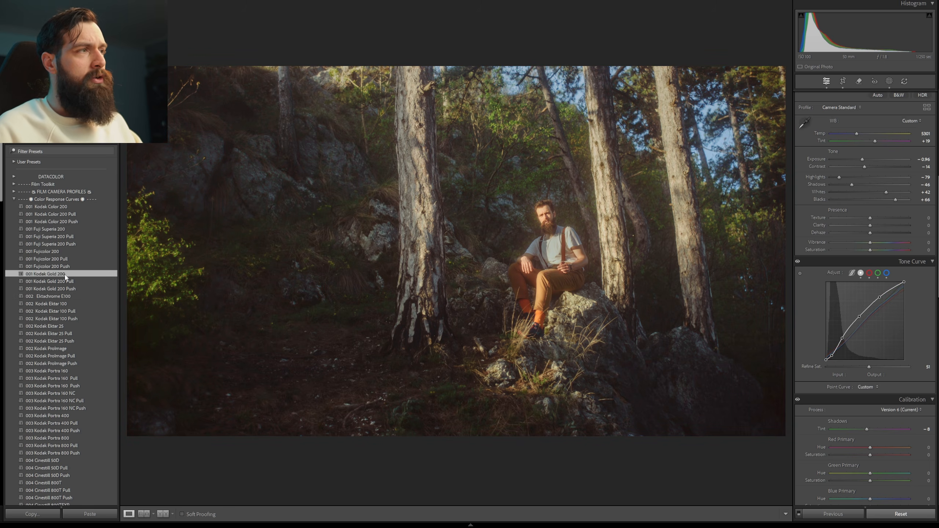
left_click(56, 304)
left_click(52, 334)
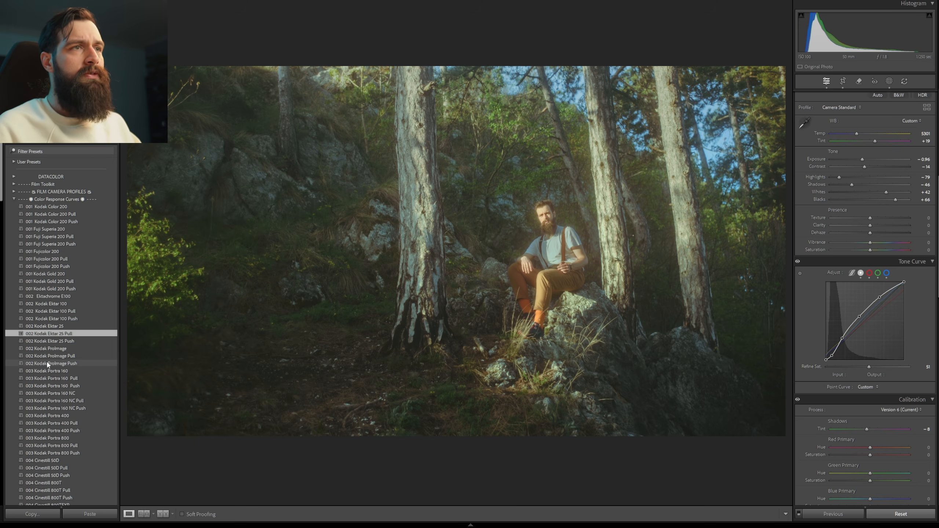
left_click(47, 363)
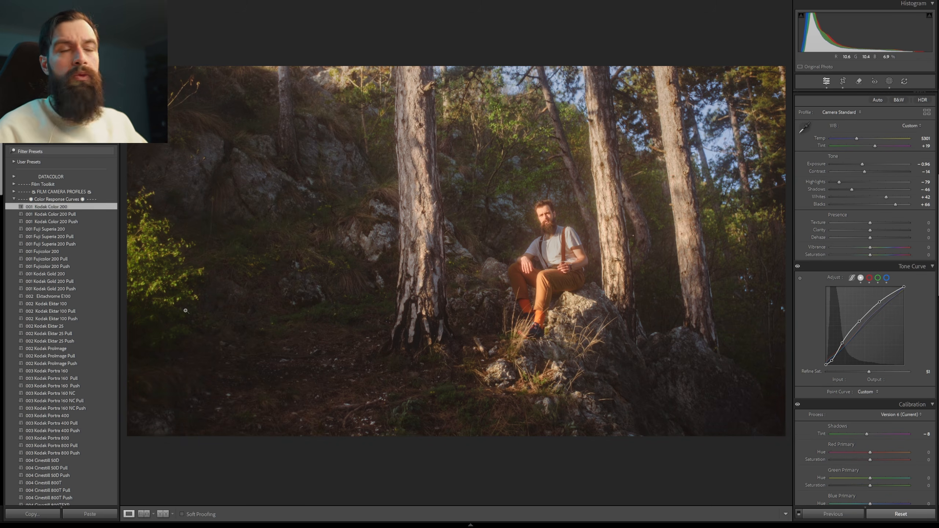
Compare the 001 Fujicolor 200 Push, 001 Fujicolor 200, 001 Fuji Superia 200 Pull, 002 Ektachrome E100 and Kodak Ektar 25 looks on the photo.
left_click(57, 266)
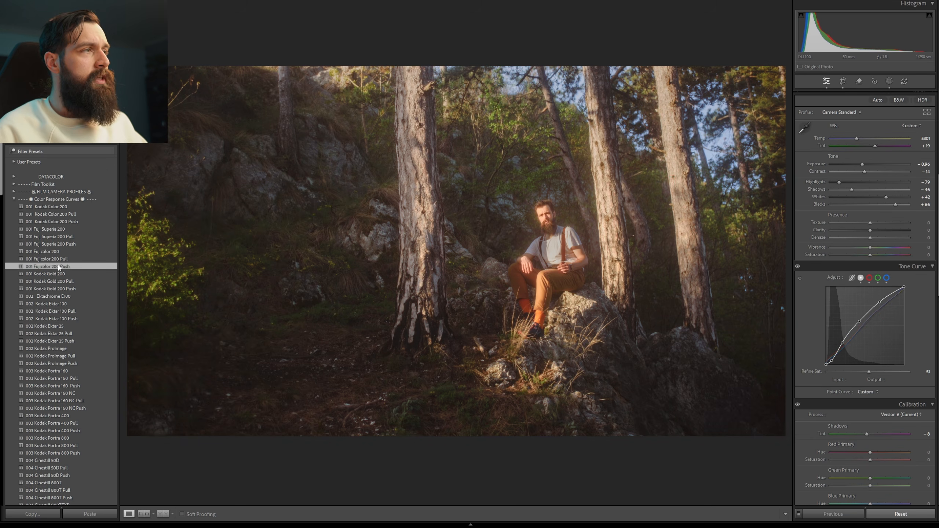
left_click(59, 252)
left_click(62, 236)
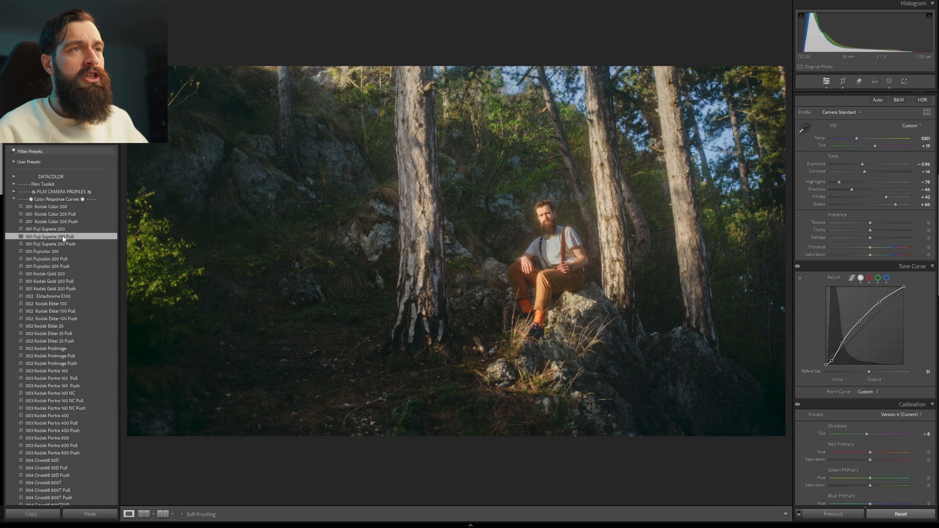
left_click(60, 295)
left_click(64, 333)
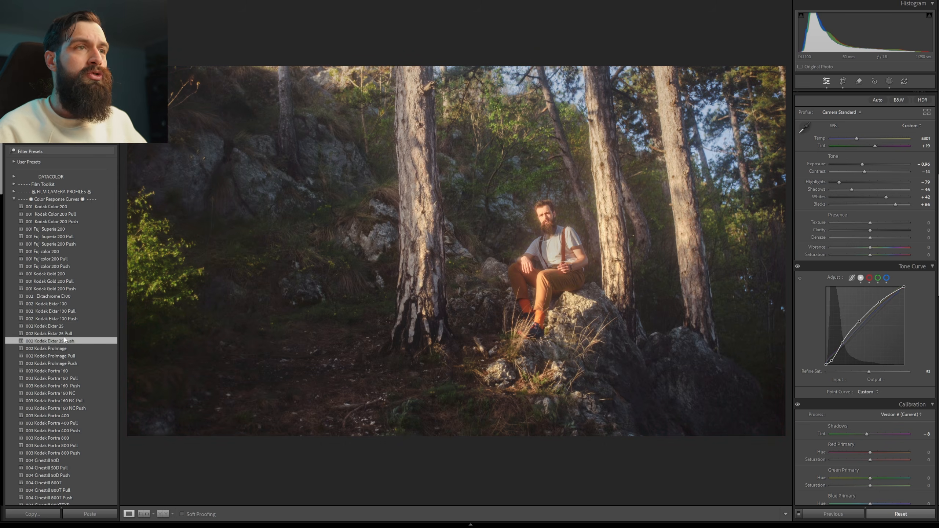
Compare the 002 Kodak ProImage Push and Pull presets, and apply the 003 Kodak Portra 160 NC preset.
left_click(72, 363)
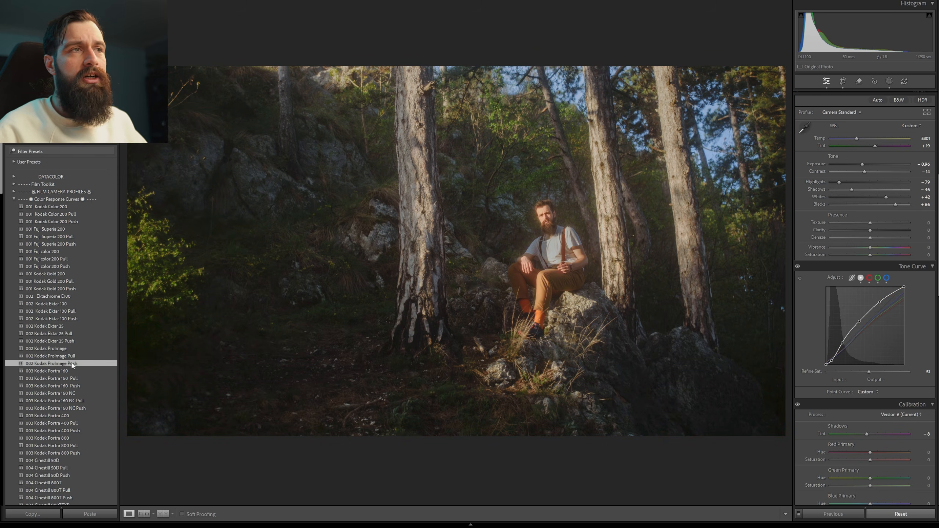
left_click(68, 356)
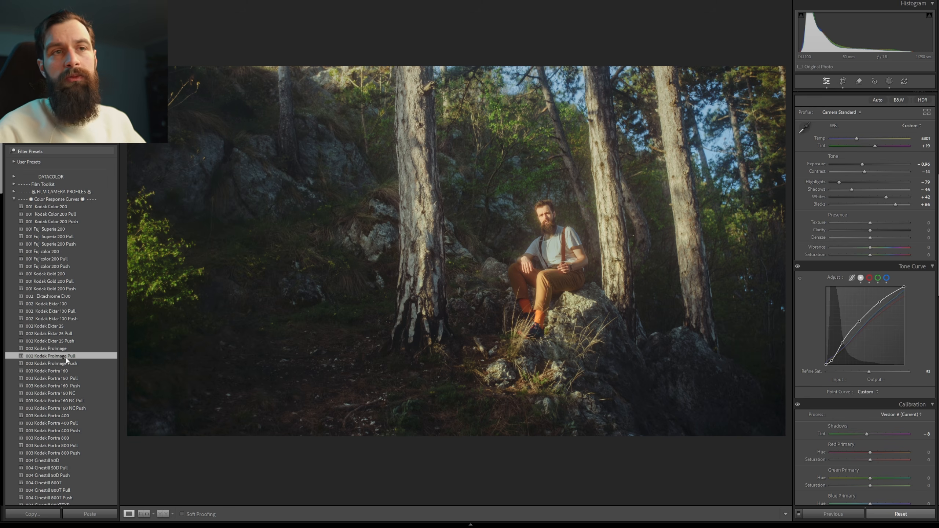
left_click(52, 394)
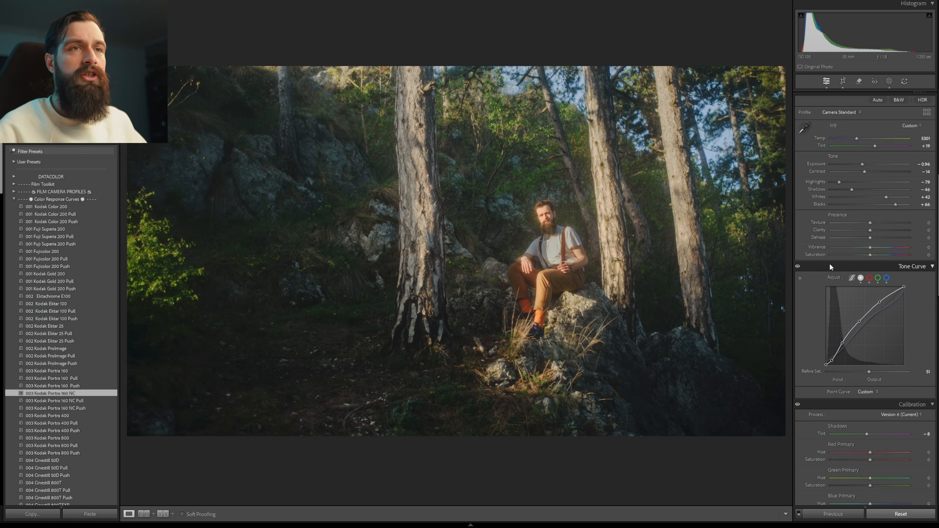
Add a linear gradient mask drawn above the frame so that it covers the whole photo.
scroll(827, 267, "down", 10)
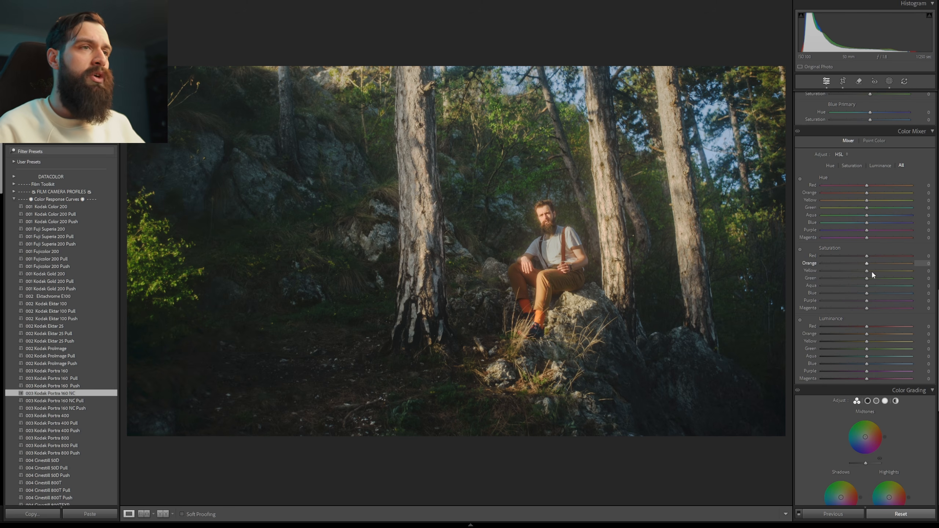
scroll(854, 272, "down", 3)
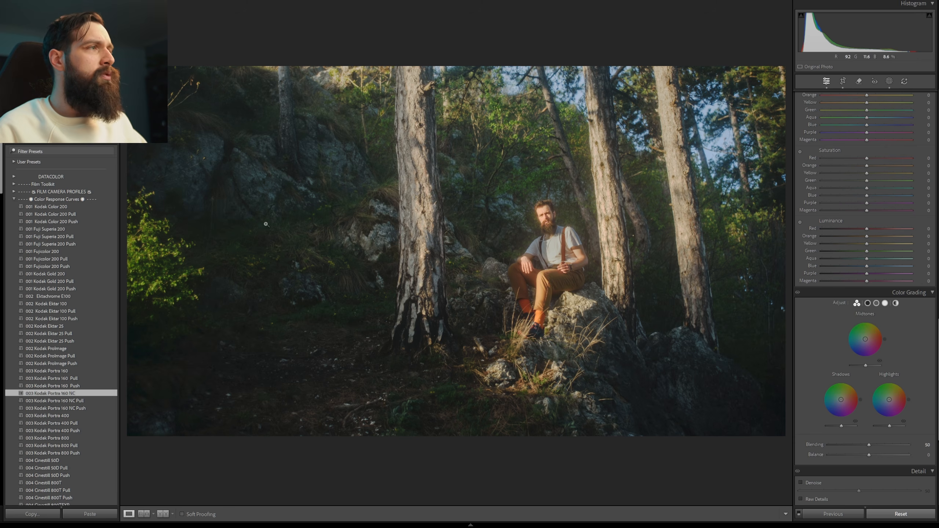
left_click(889, 81)
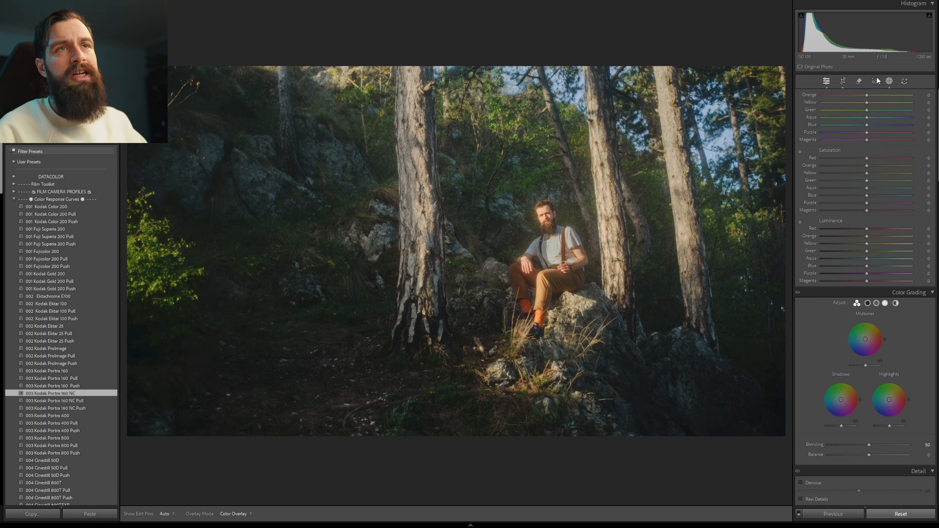
left_click(723, 14)
left_click(765, 105)
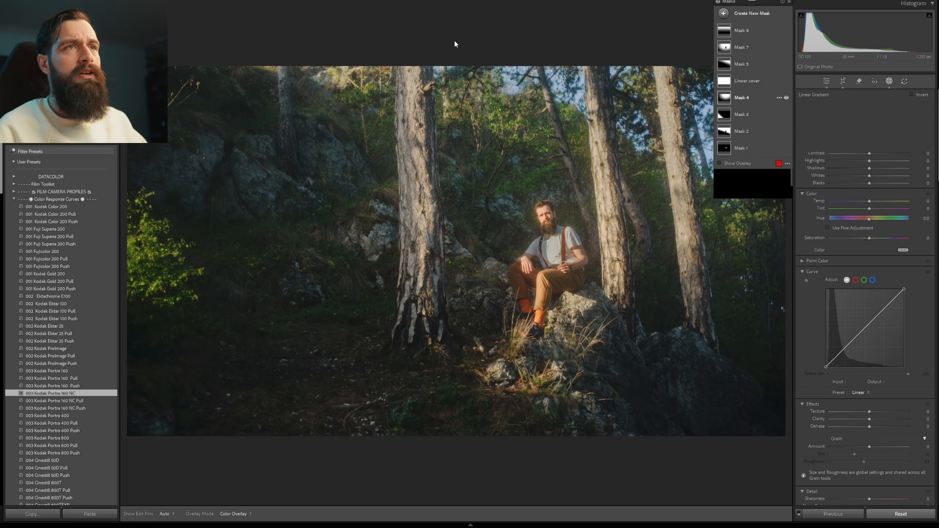
left_click_drag(500, 38, 500, 23)
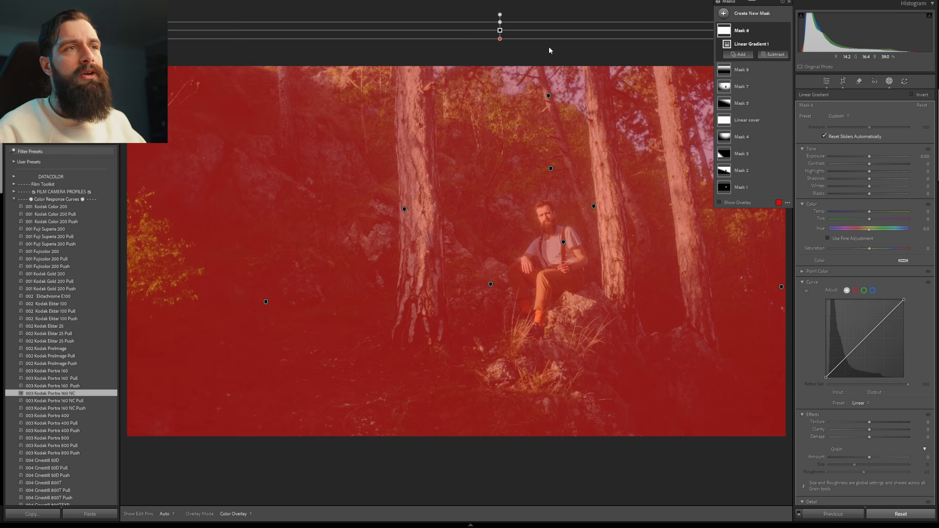
Increase contrast in the full-frame mask by pulling its curve's black point slightly inward and its white point to input 223, output 255.
key("o")
scroll(825, 268, "down", 3)
left_click_drag(826, 270, 828, 271)
left_click_drag(903, 191, 894, 192)
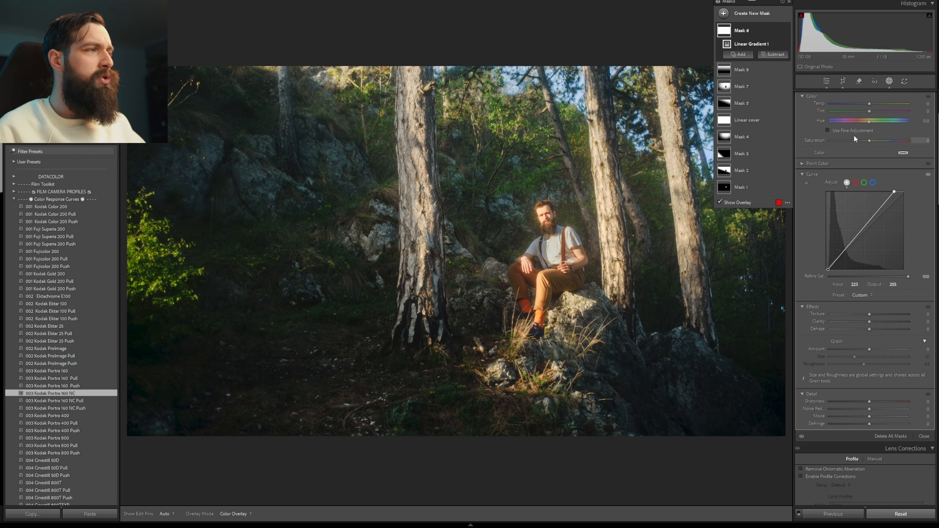
Collapse the Color Response Curves preset group and add a second linear gradient mask covering the whole photo.
key("o")
left_click(14, 199)
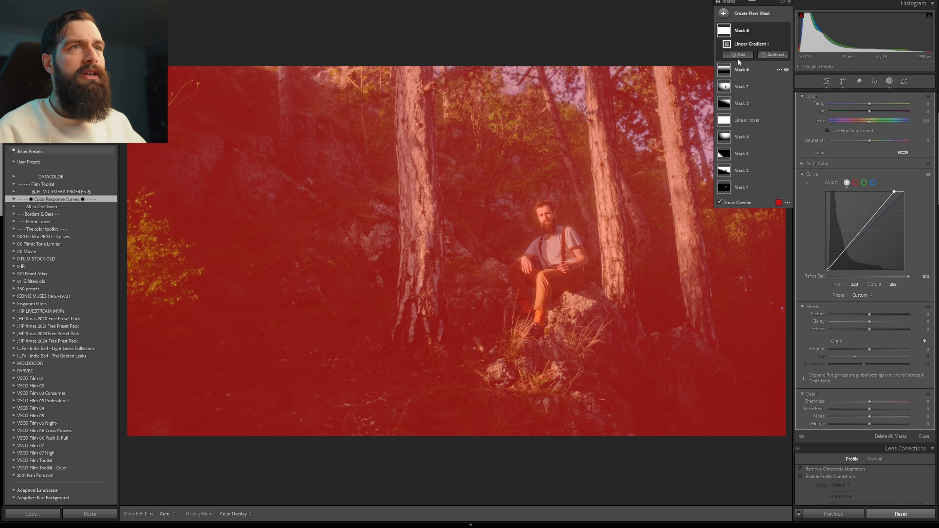
left_click(723, 13)
left_click(763, 105)
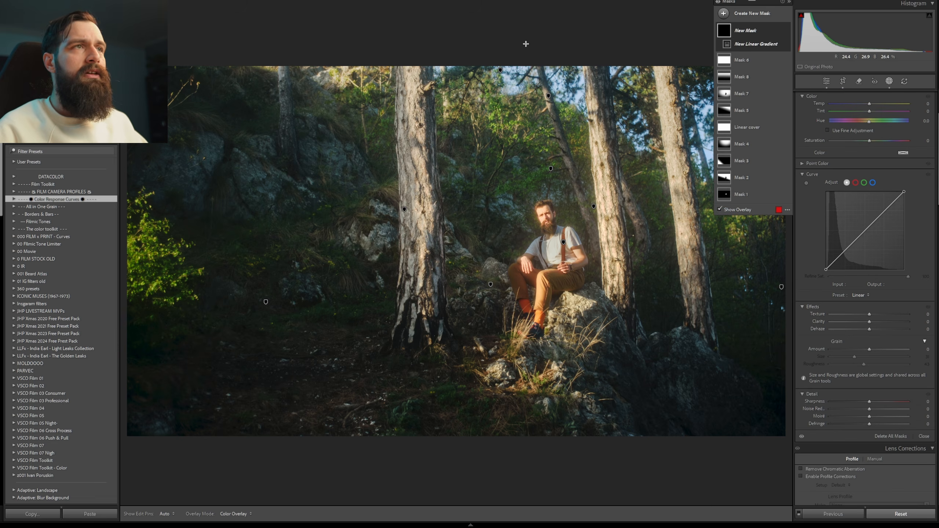
left_click_drag(525, 44, 525, 22)
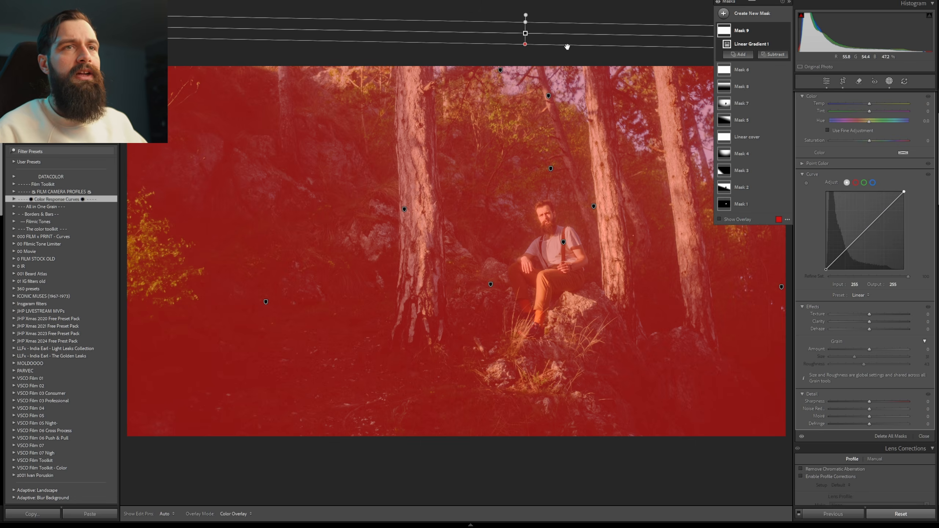
Fade the new mask's tones by raising its curve's black point to output 5 and slightly lowering the white point.
left_click(738, 220)
left_click_drag(825, 269, 824, 267)
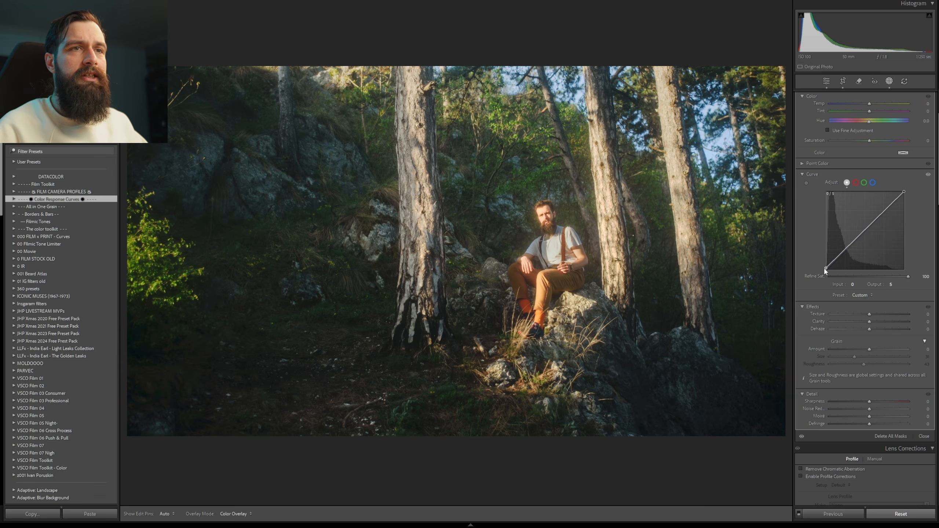
left_click_drag(905, 192, 904, 195)
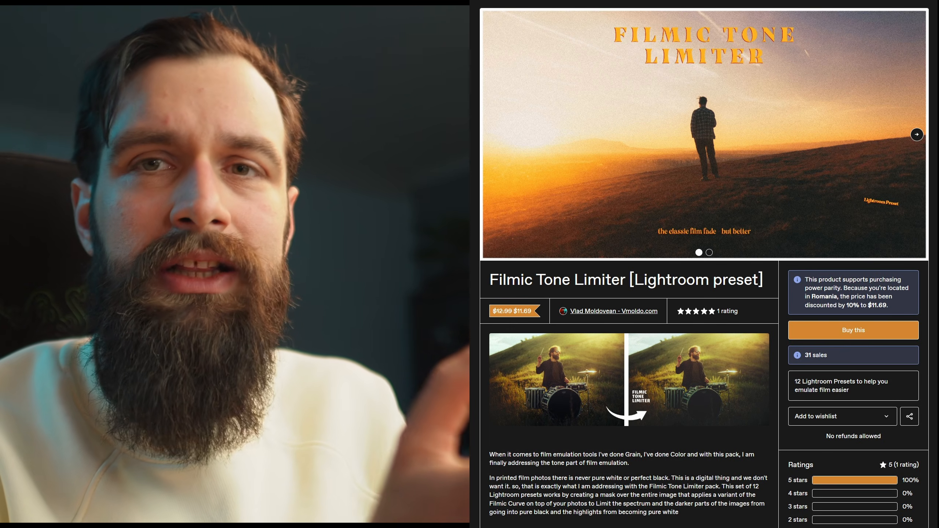
key("ctrl+z")
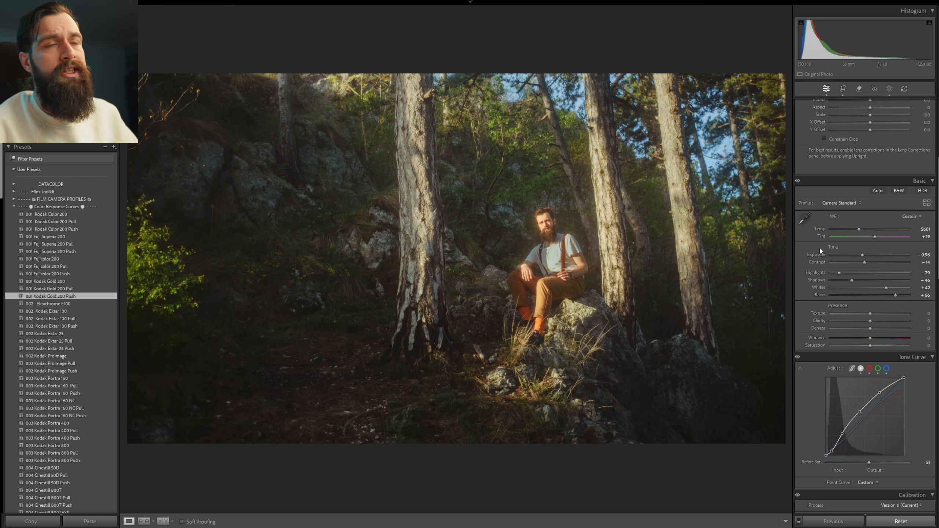
Desaturate the sky with targeted adjustment in the Color Mixer, taking Blue saturation to -73 and Purple to -7.
scroll(814, 294, "down", 10)
left_click(799, 340)
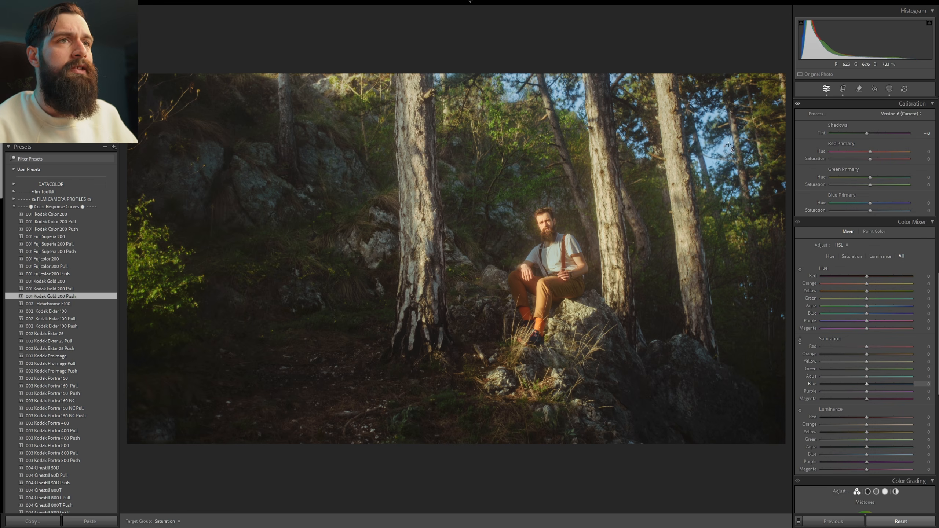
mouse_move(720, 156)
left_mouse_down()
mouse_move(721, 189)
mouse_move(716, 163)
left_mouse_up()
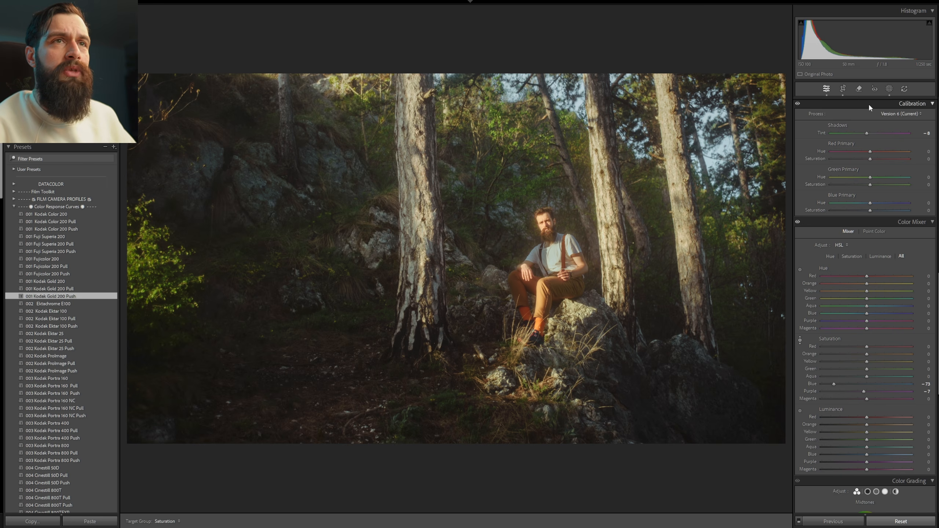
Darken the shadows by moving the tone curve's shadow point to input 61, output 67.
scroll(825, 184, "up", 5)
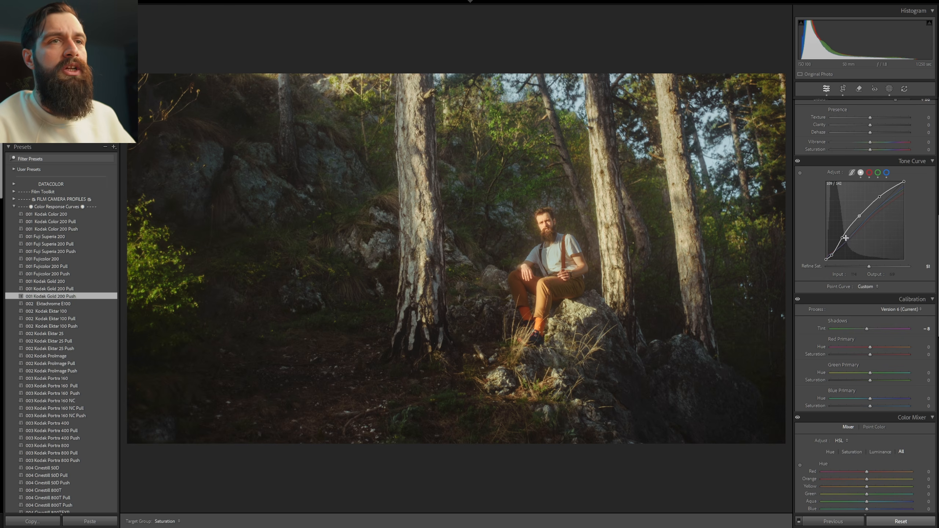
left_click(832, 256)
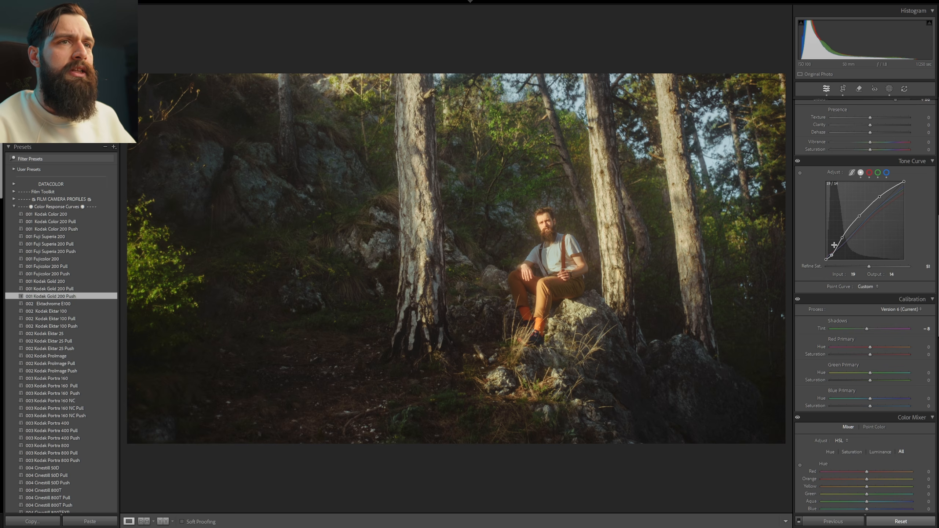
left_click_drag(841, 238, 845, 242)
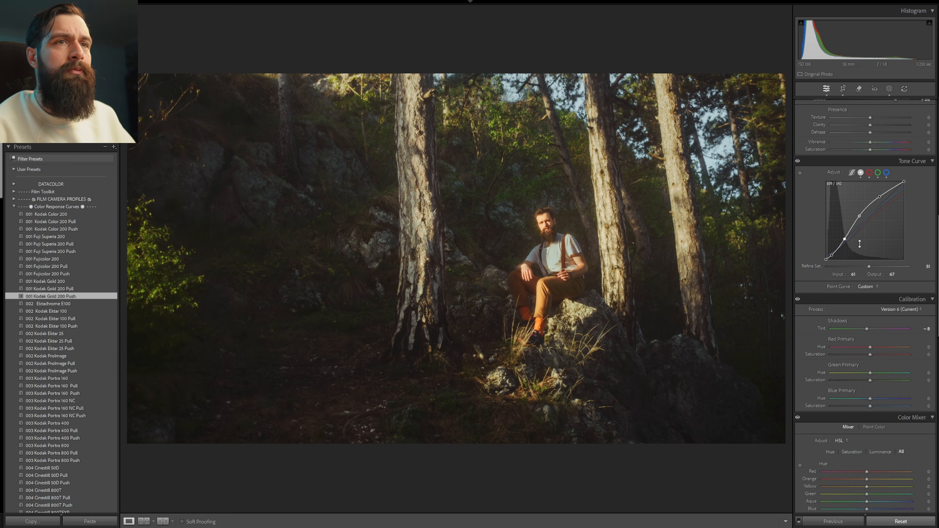
Color grade the midtones to a warm hue of 28 with saturation 28, and shift the highlights slightly toward cyan-blue.
scroll(836, 313, "down", 10)
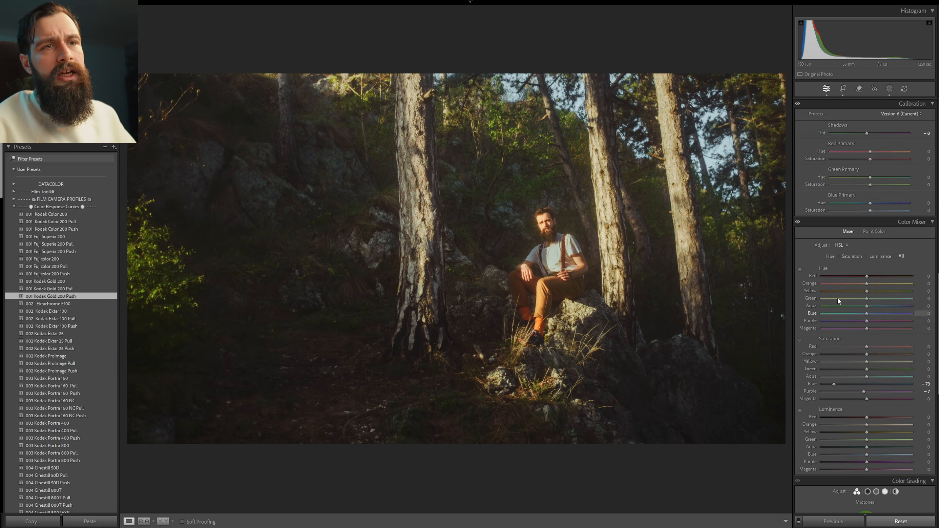
left_click_drag(865, 332, 869, 331)
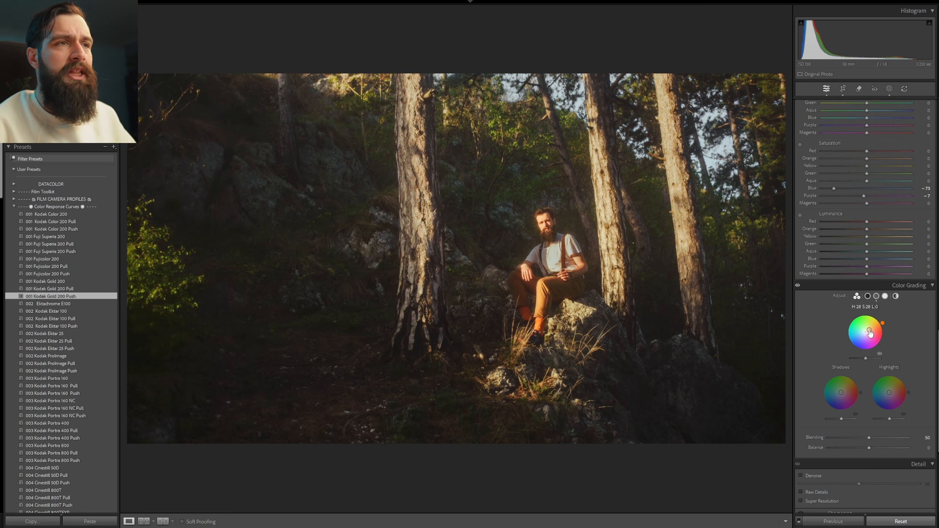
left_click_drag(889, 392, 885, 393)
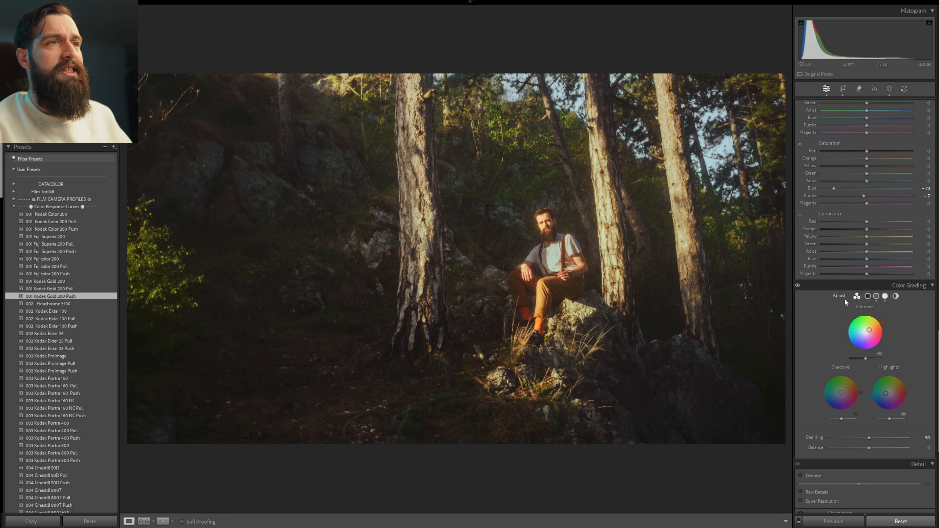
Try a warm shadows tint of hue 37 and saturation 25, and reset the shadows color wheel.
left_click_drag(841, 392, 843, 391)
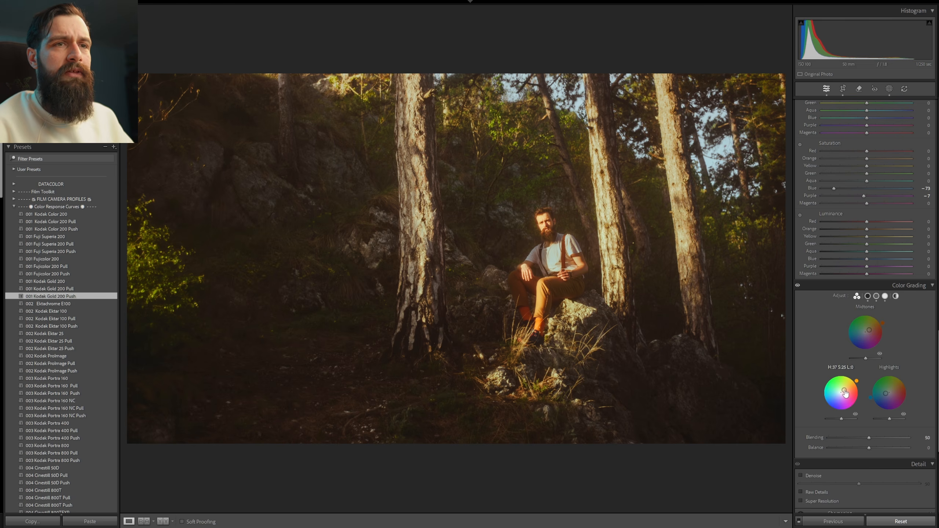
double_click(842, 392)
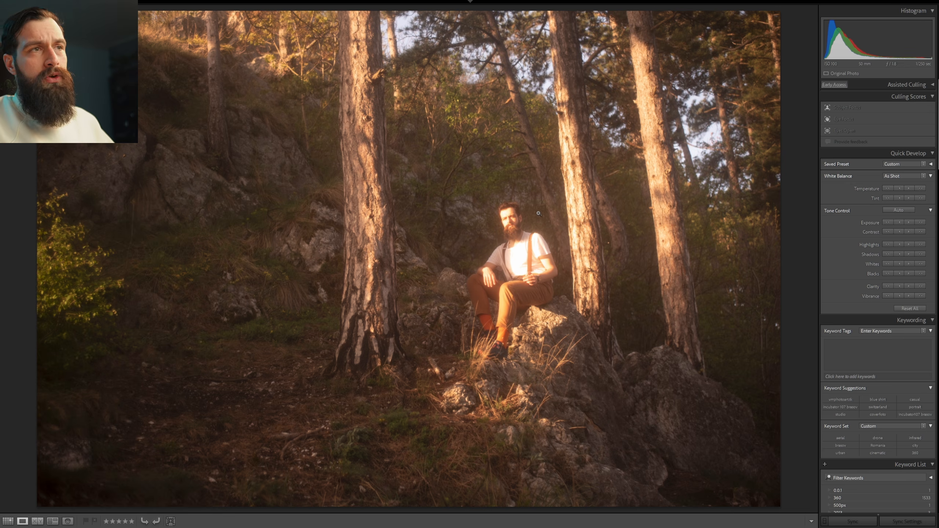
Switch to the white-bordered version of the portrait and open its masks for editing in Develop.
key("Right")
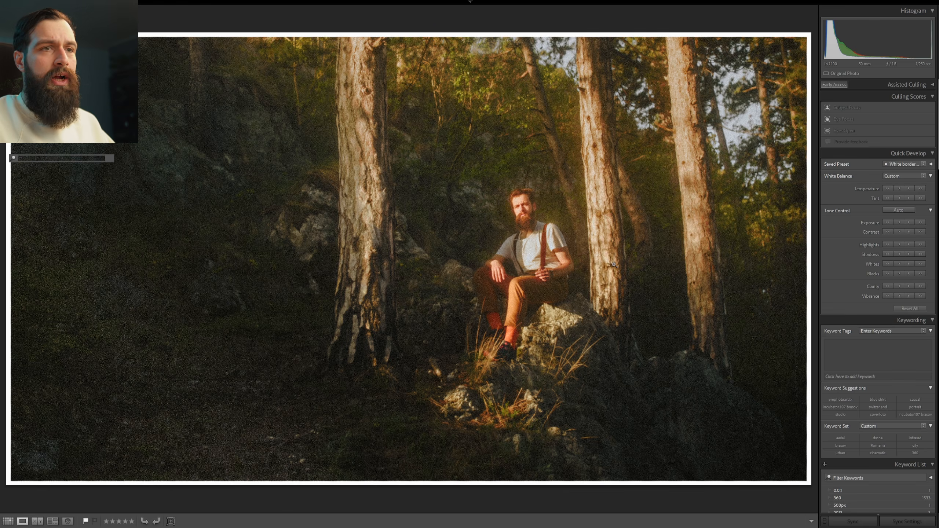
key("d")
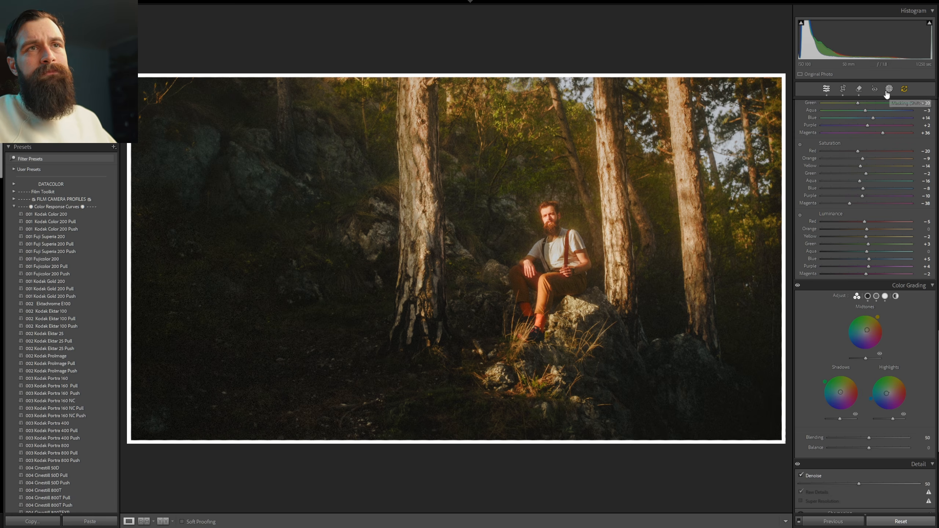
key("shift+w")
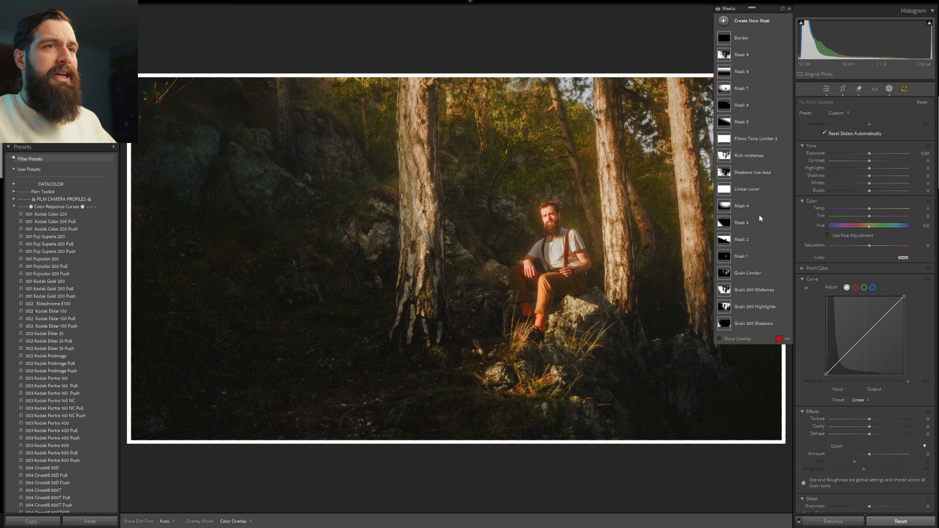
Widen the luminance range of the Grain 200 Shadows mask to an upper limit of 20/34.
left_click(722, 325)
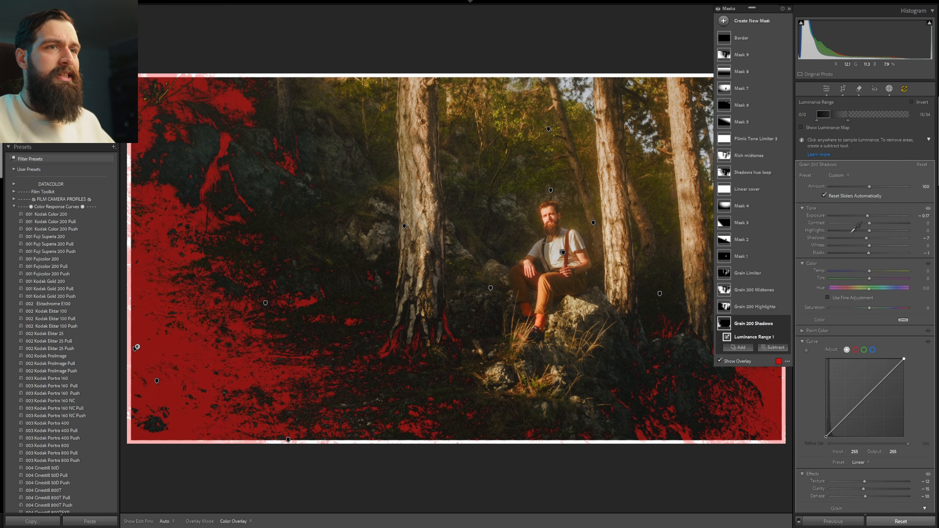
left_click_drag(834, 117, 868, 119)
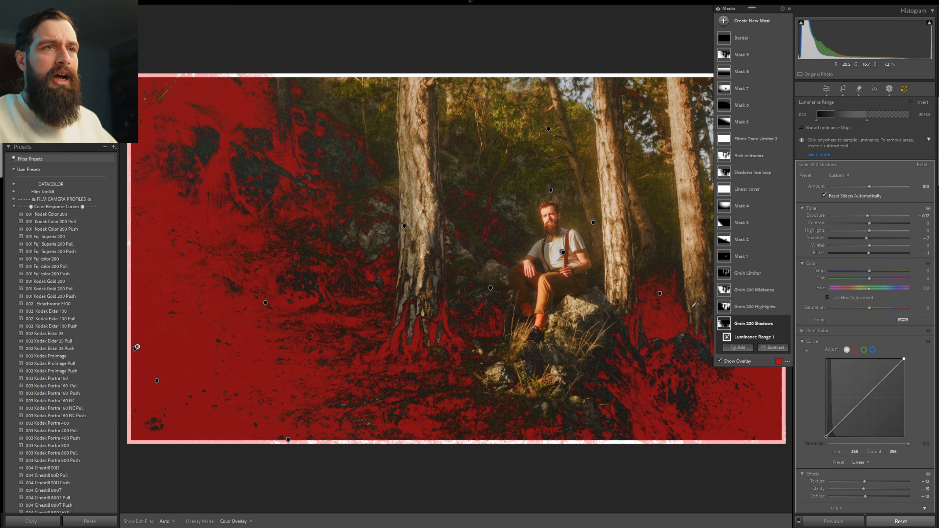
Select the Grain 200 Midtones mask.
left_click(723, 294)
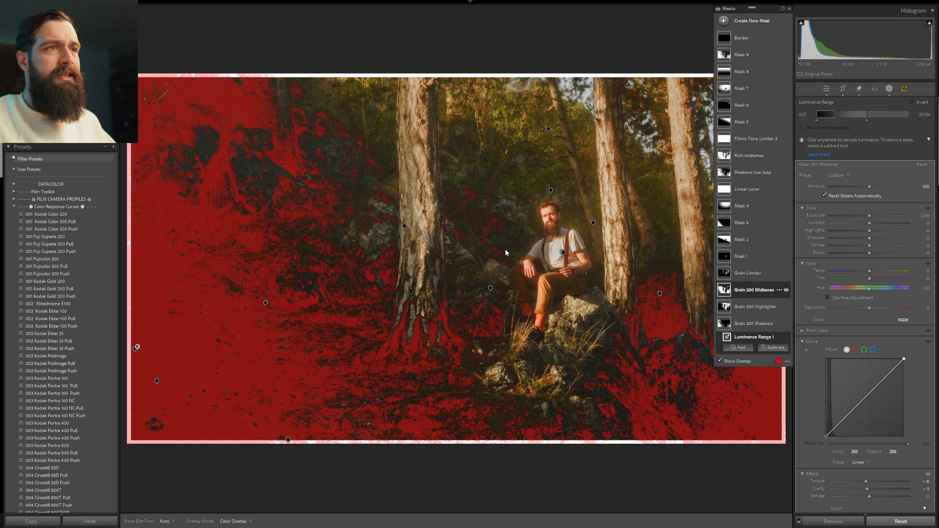